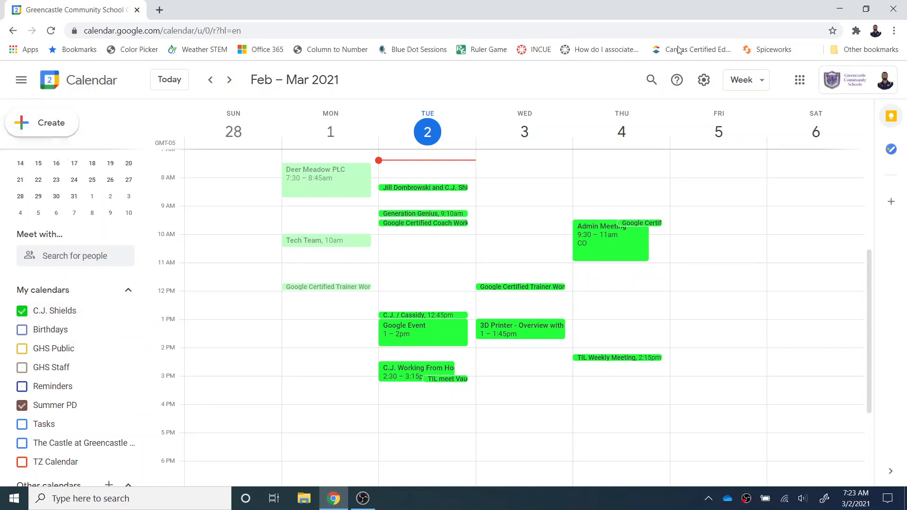
- Create a new calendar named "Example for Video" in the calendar settings
left_click(703, 80)
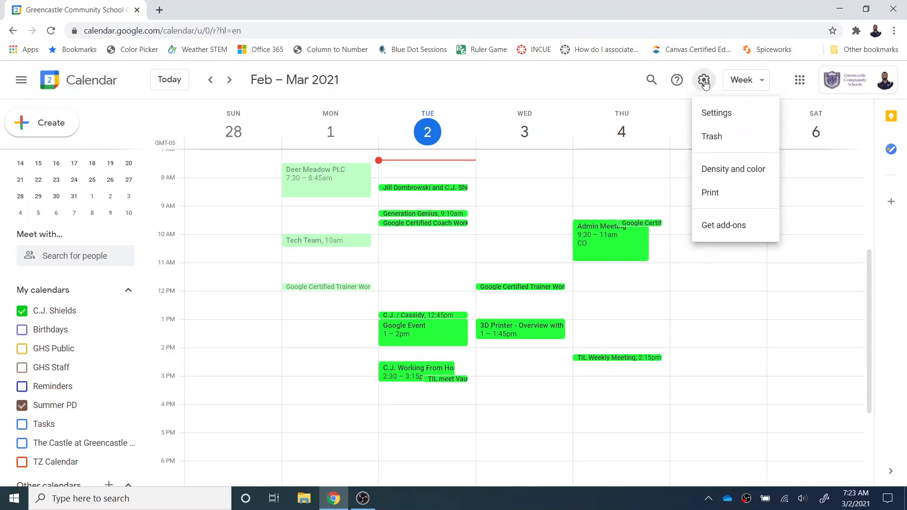
left_click(722, 113)
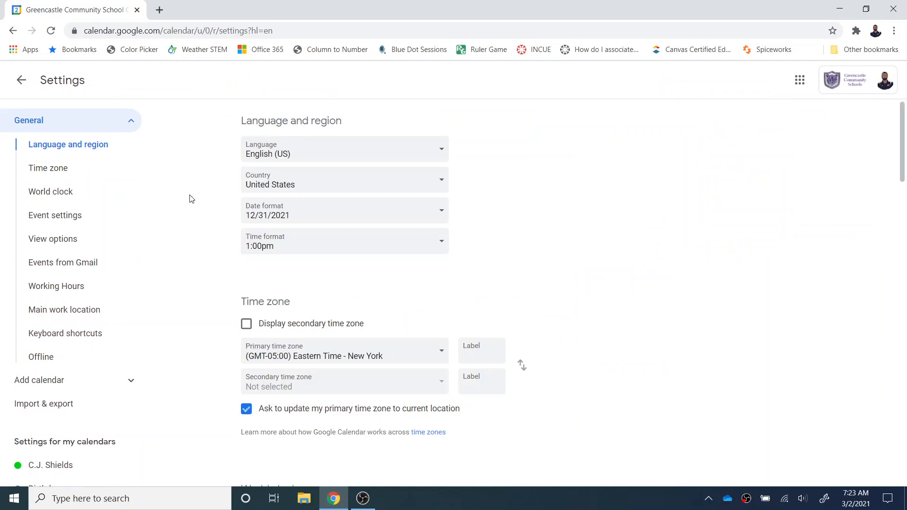
scroll(119, 215, "down", 1)
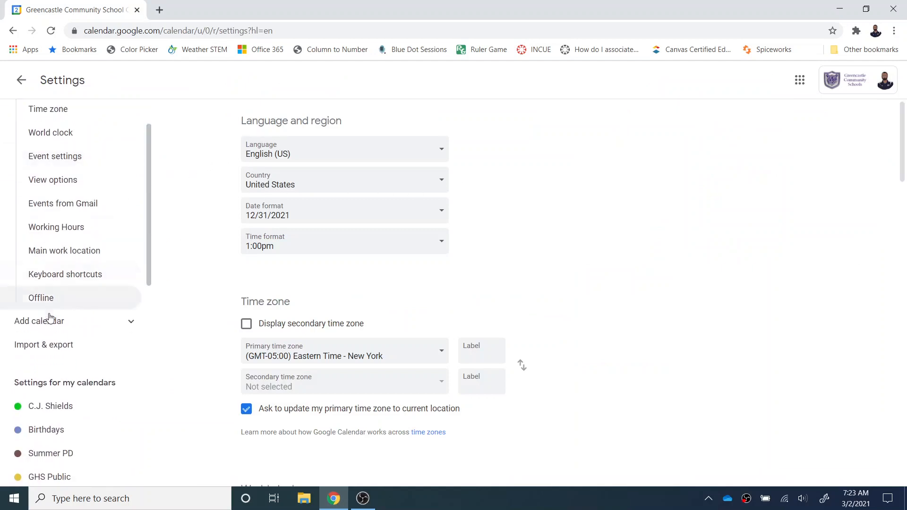
left_click(131, 322)
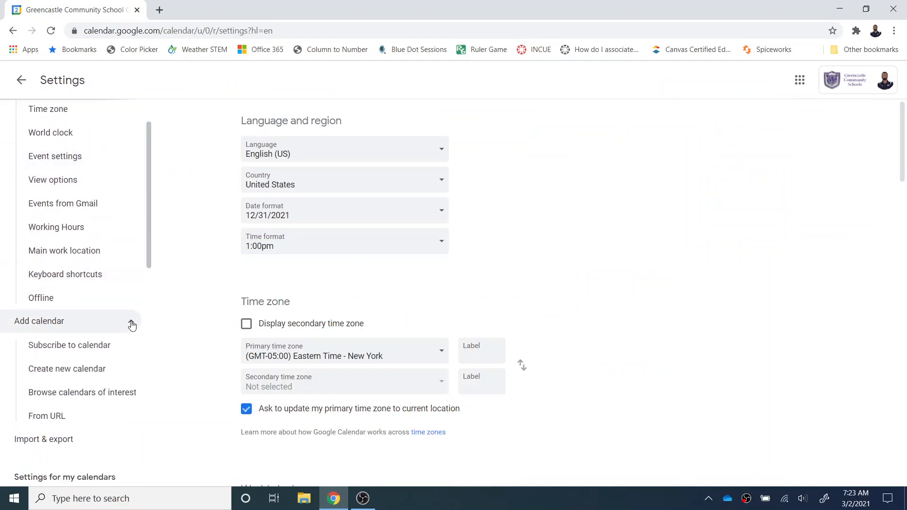
scroll(124, 328, "down", 2)
left_click(93, 258)
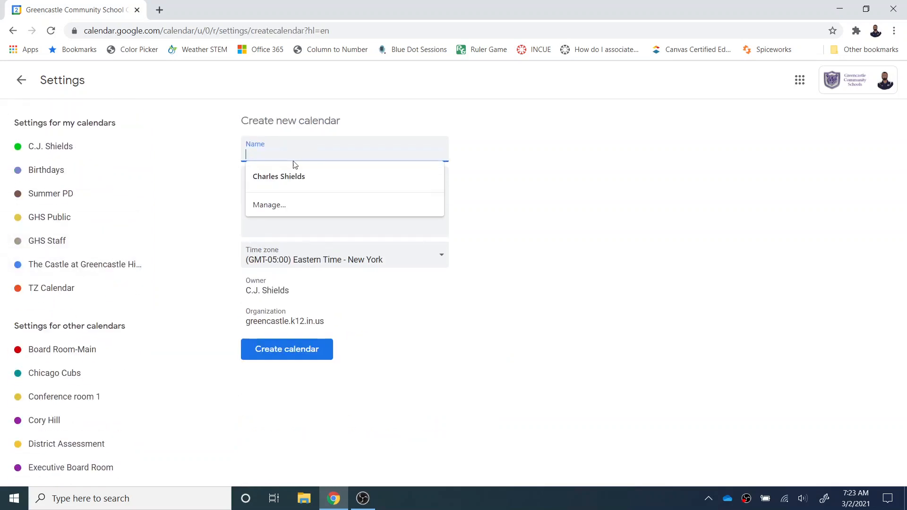
type("Example")
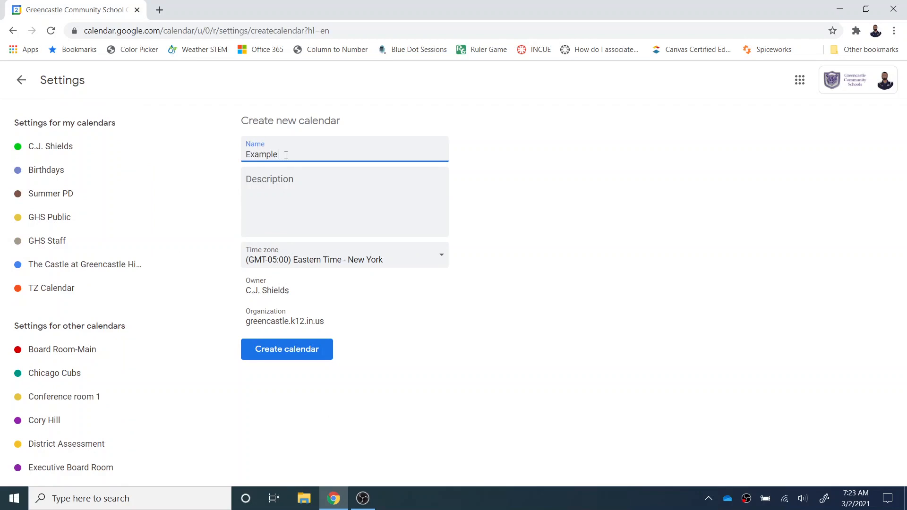
type(" for Video")
left_click(271, 352)
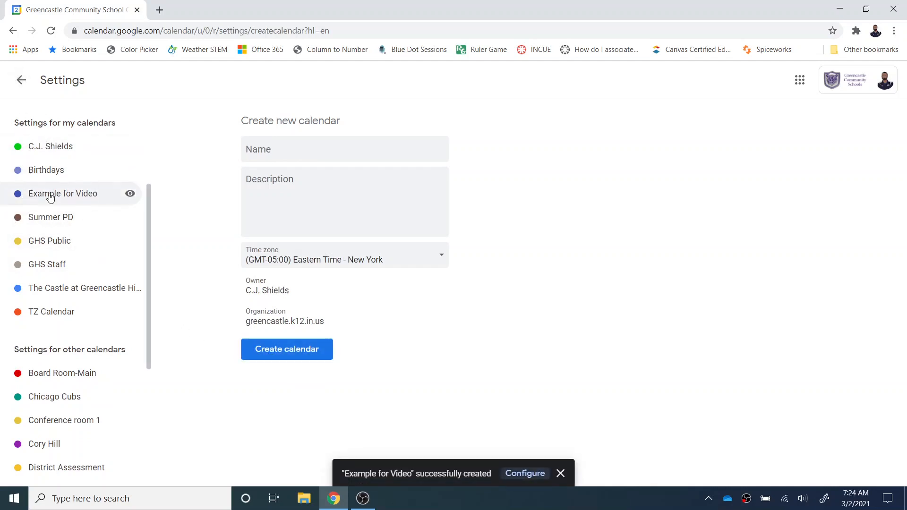
- Return to the week view and toggle the primary personal calendar's display off and back on
left_click(21, 80)
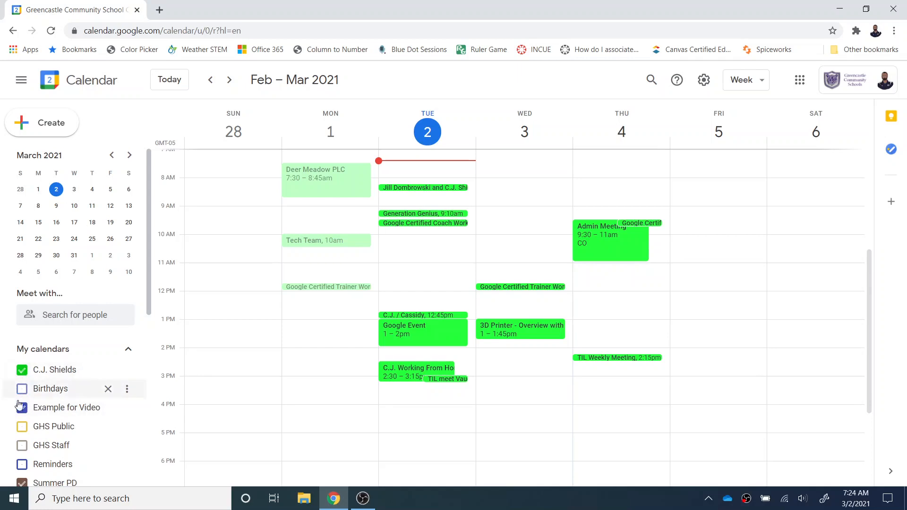
left_click(21, 372)
left_click(21, 373)
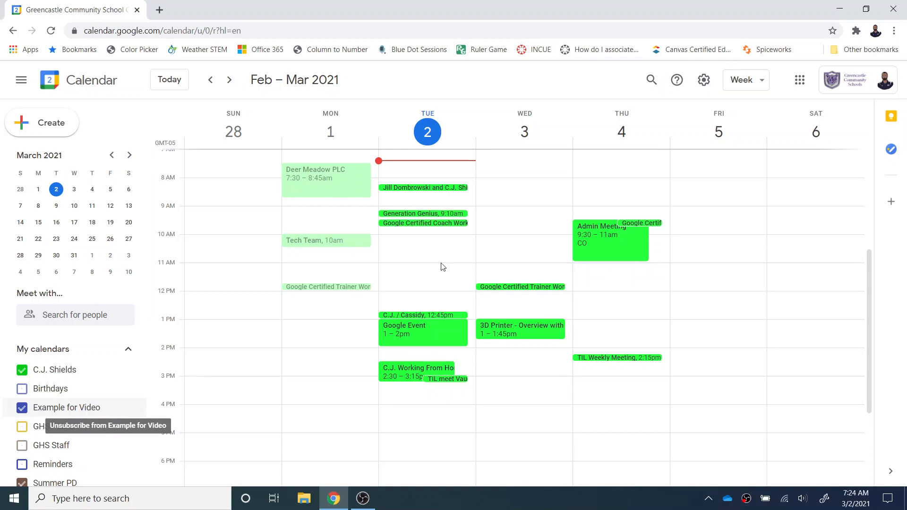
- Open the settings of the "Example for Video" calendar and look over its available sections
left_click(705, 81)
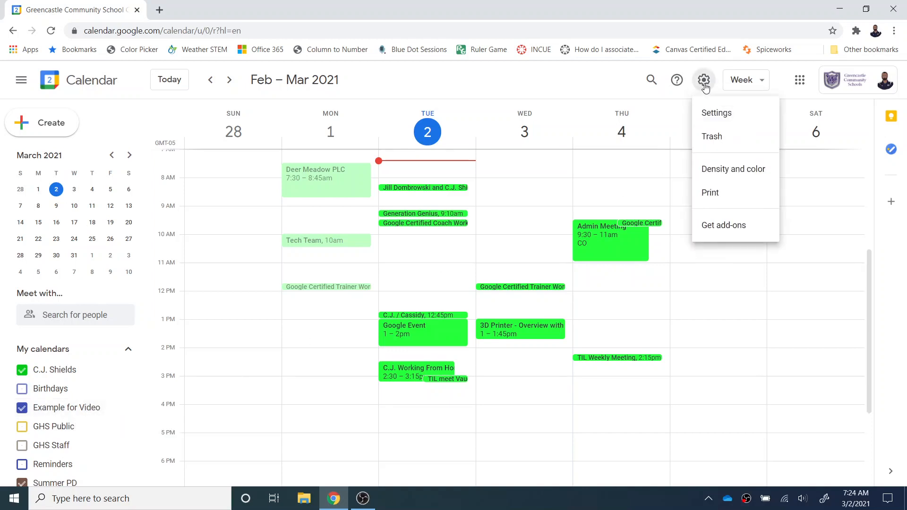
left_click(710, 112)
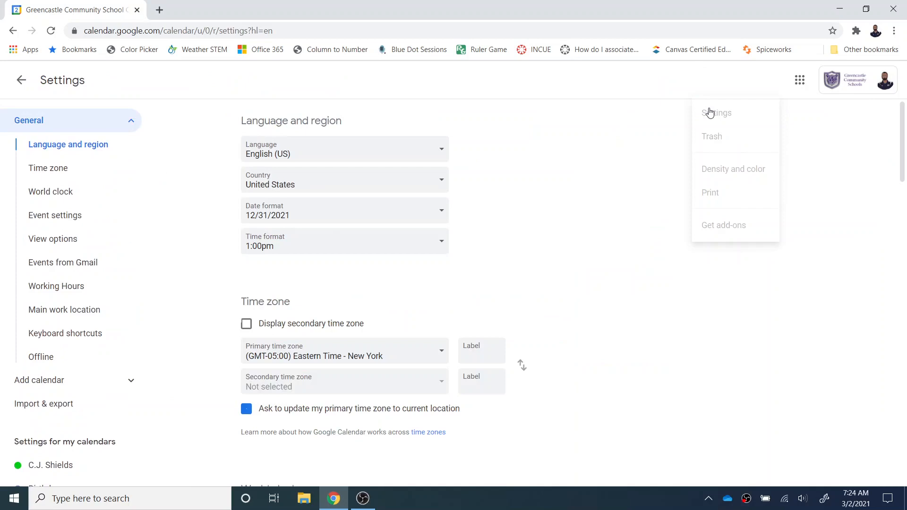
scroll(81, 232, "down", 3)
scroll(76, 283, "down", 1)
left_click(63, 343)
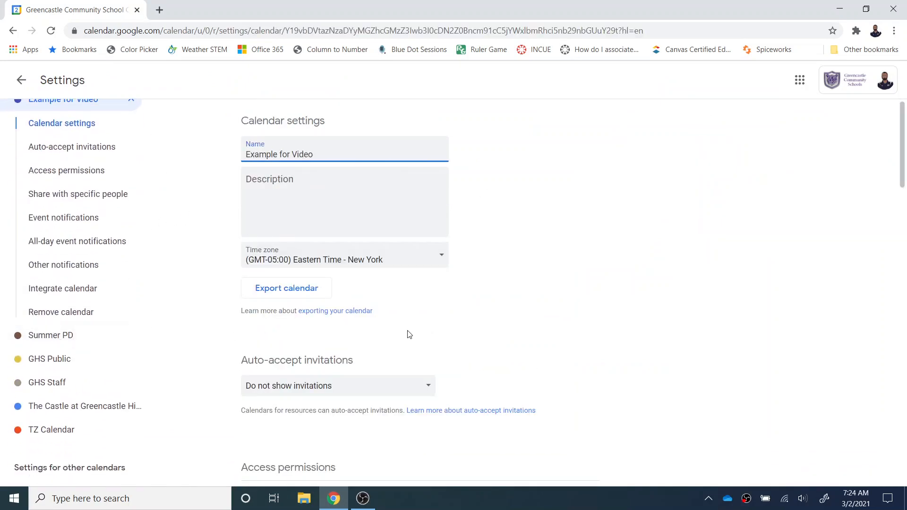
scroll(151, 237, "down", 5)
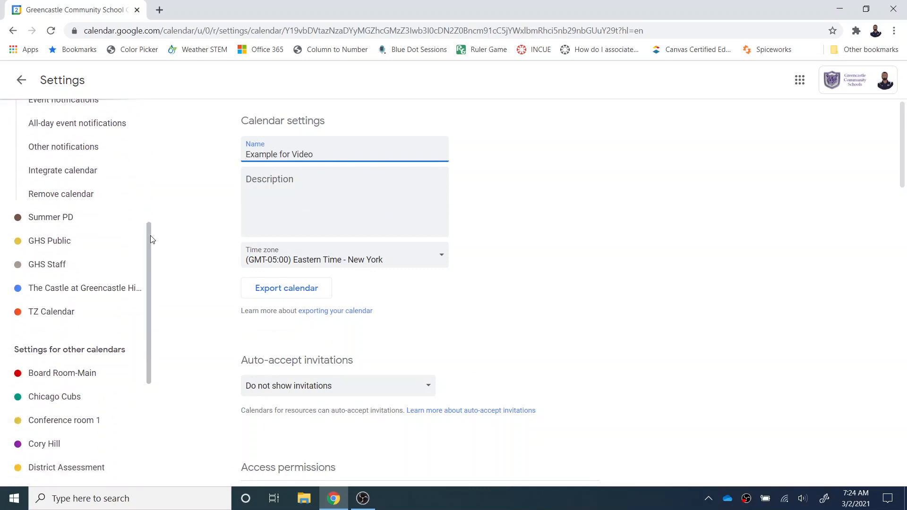
scroll(150, 237, "up", 9)
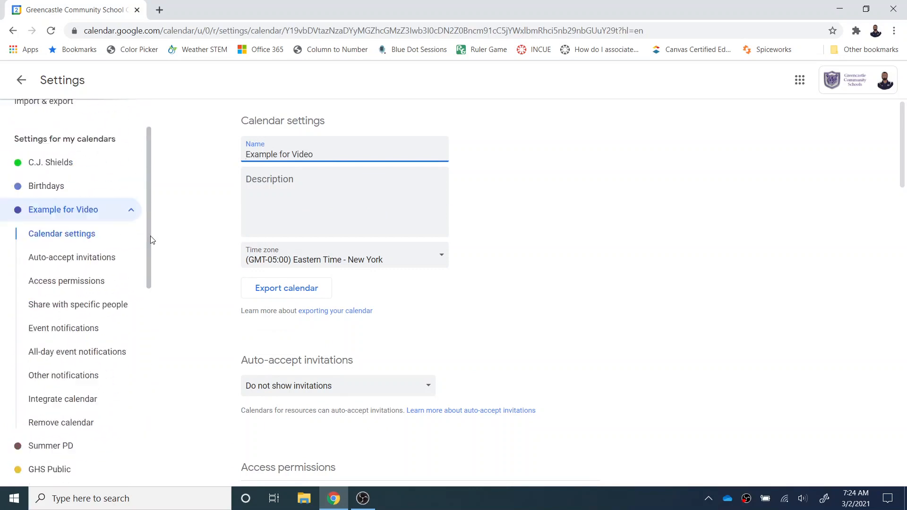
- View the primary calendar's settings, reopen those of "Example for Video", and return to the week view
left_click(83, 228)
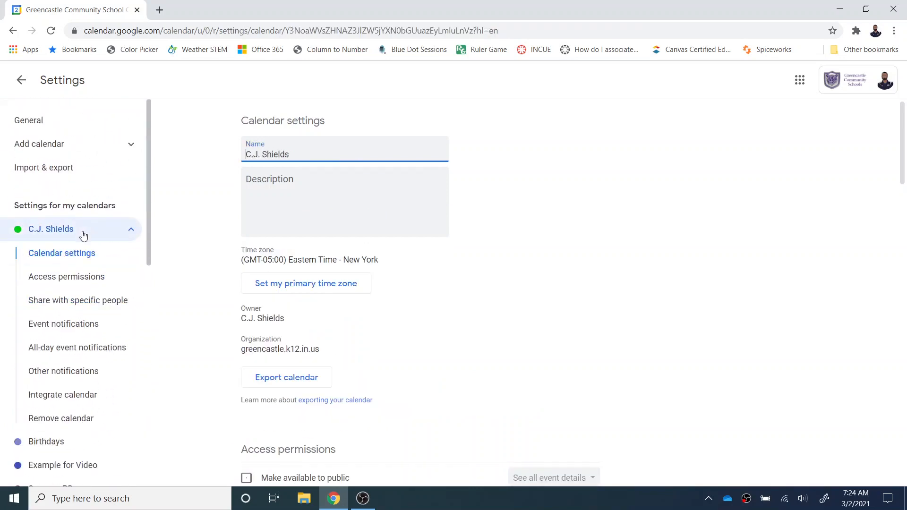
scroll(81, 307, "down", 1)
left_click(72, 406)
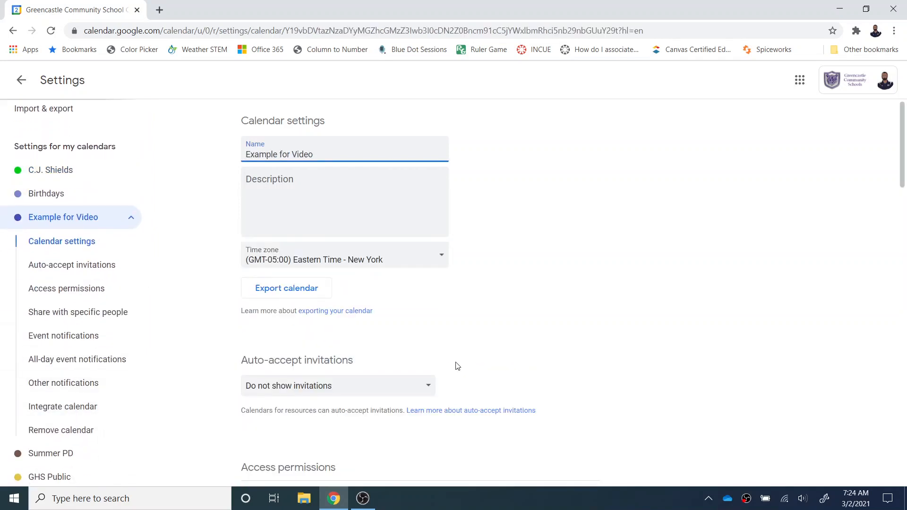
left_click(27, 86)
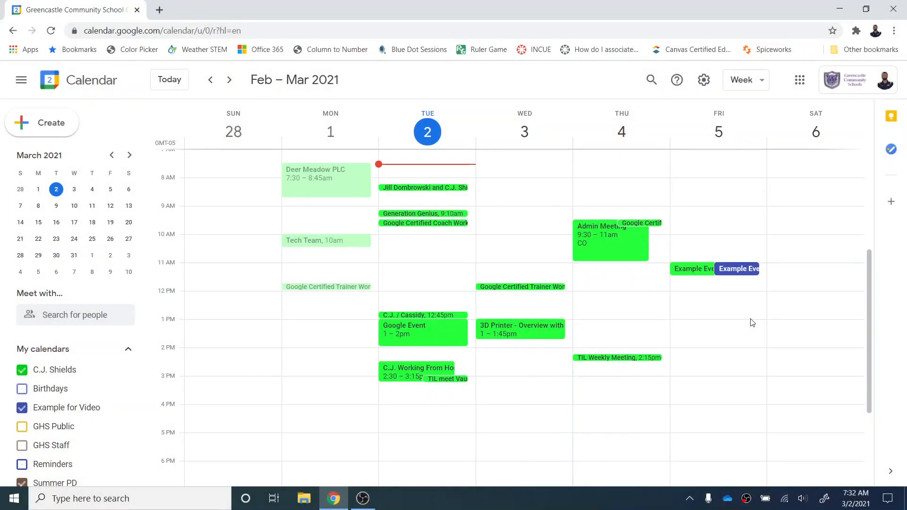
- In the "Example for Video" access permissions, limit Greencastle Community School Corporation to "See only free/busy (hide details)"
left_click(701, 89)
left_click(715, 114)
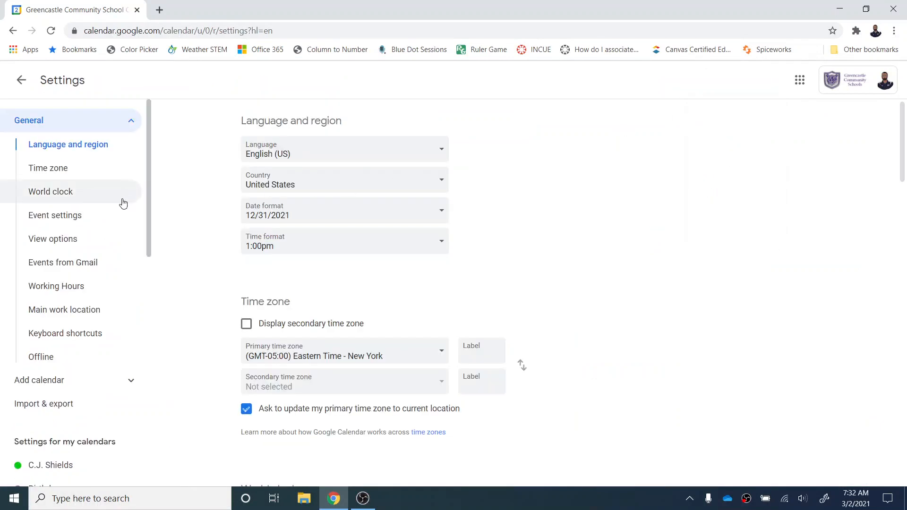
scroll(109, 236, "down", 4)
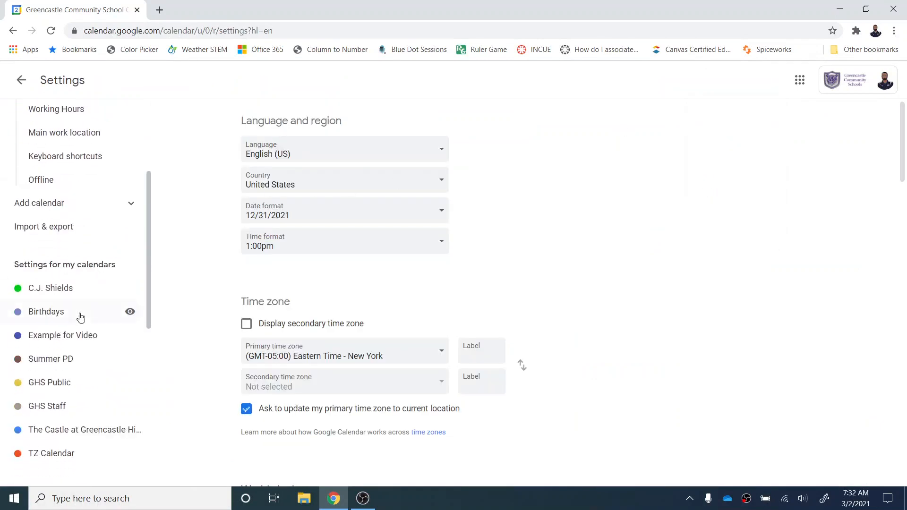
left_click(63, 336)
scroll(199, 296, "down", 4)
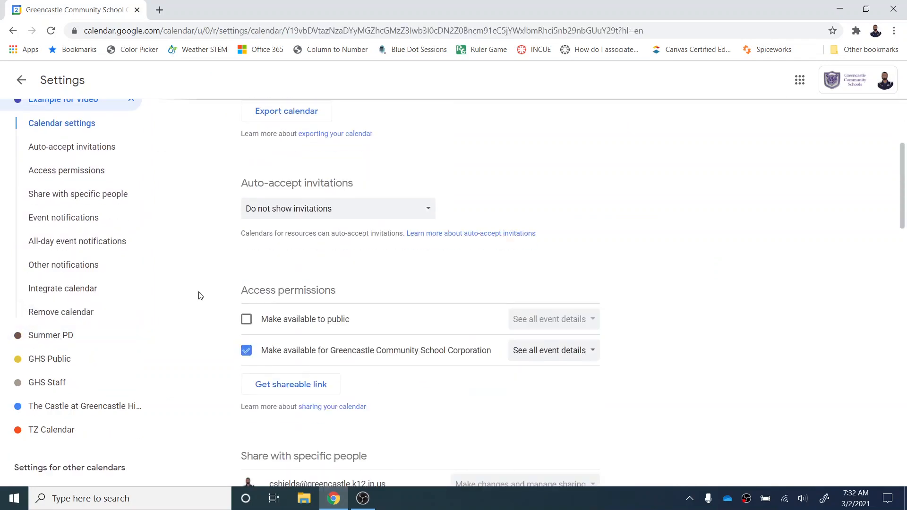
scroll(281, 275, "down", 1)
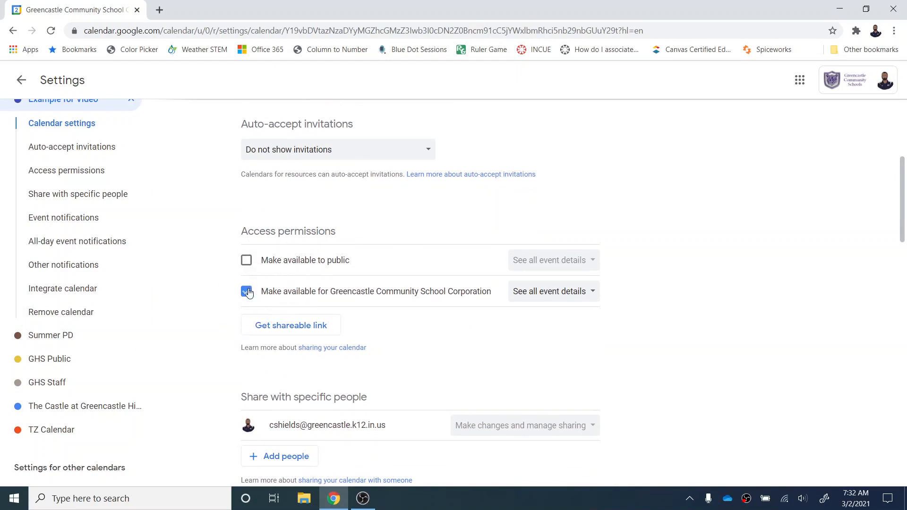
left_click(586, 292)
left_click(590, 271)
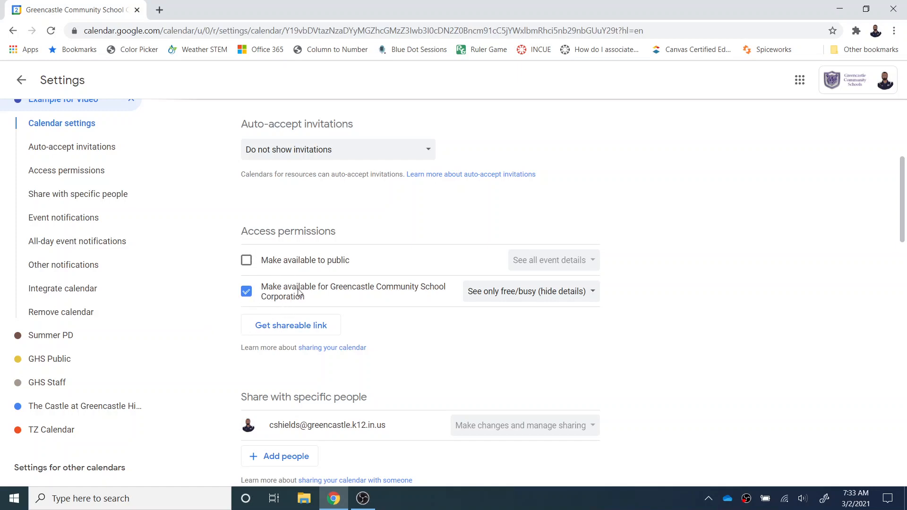
- Switch the organization's access to "See all event details" and back to "See only free/busy (hide details)"
left_click(581, 293)
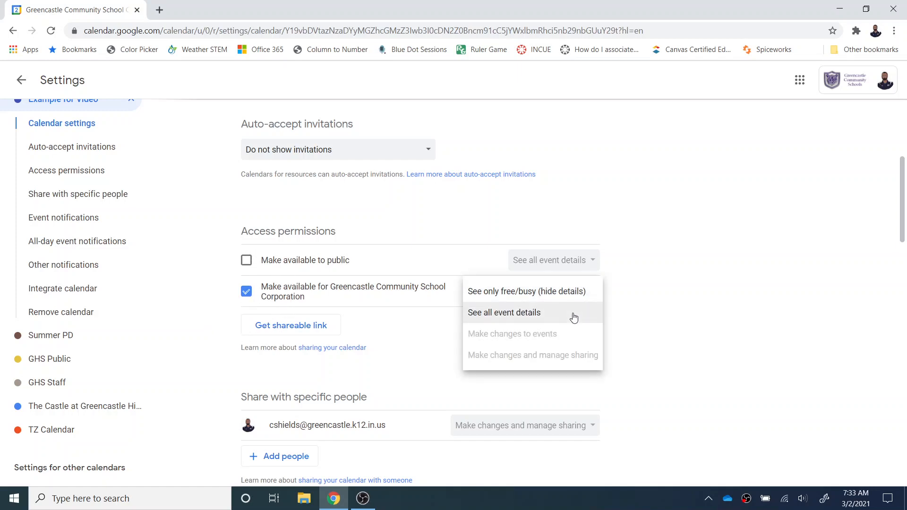
left_click(573, 316)
left_click(590, 296)
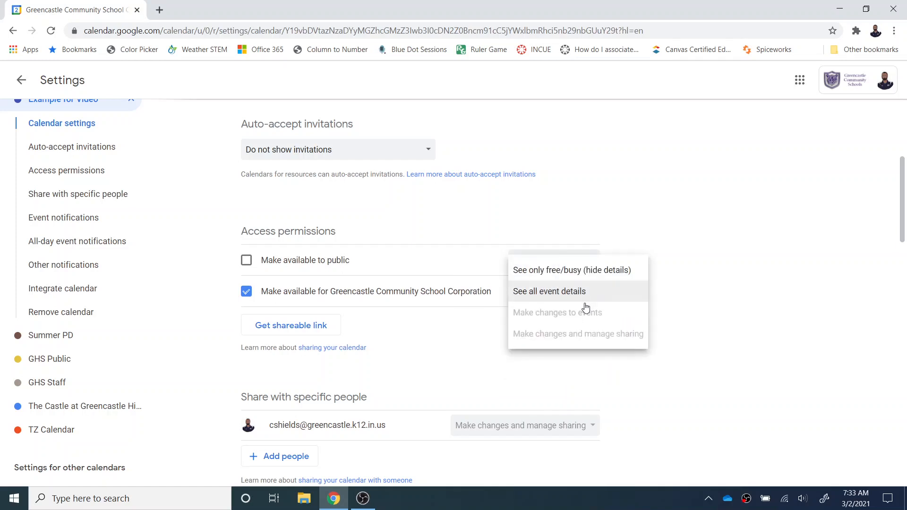
left_click(585, 270)
- Examine the permission levels offered for sharing the calendar with specific people, and close the sharing dialog without adding anyone
scroll(432, 338, "down", 2)
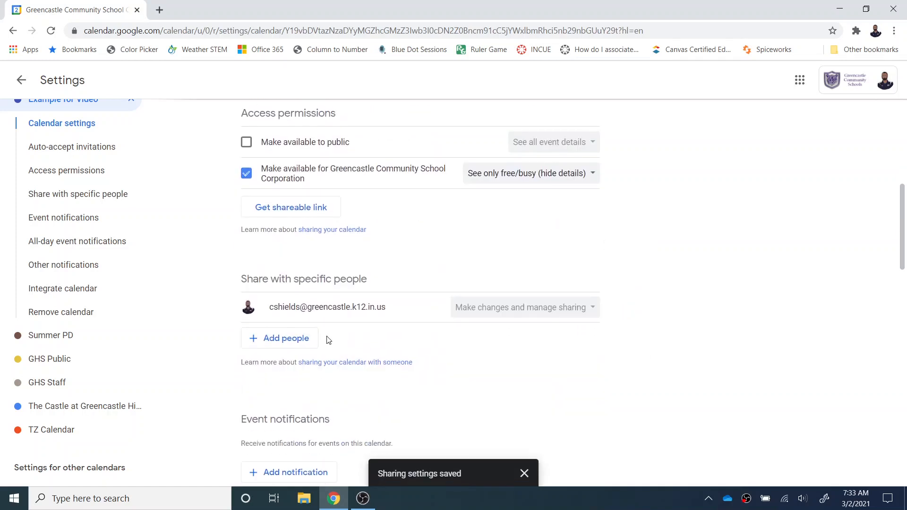
scroll(330, 338, "down", 1)
left_click(289, 280)
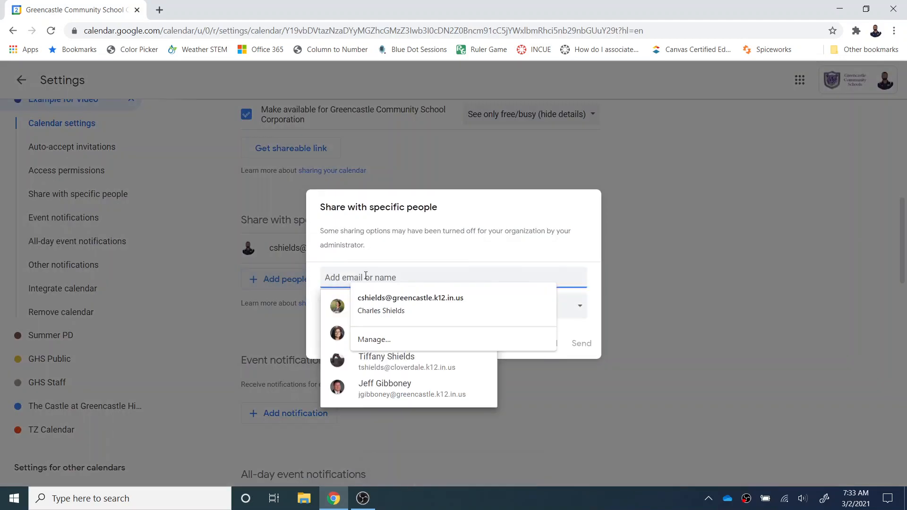
left_click(447, 244)
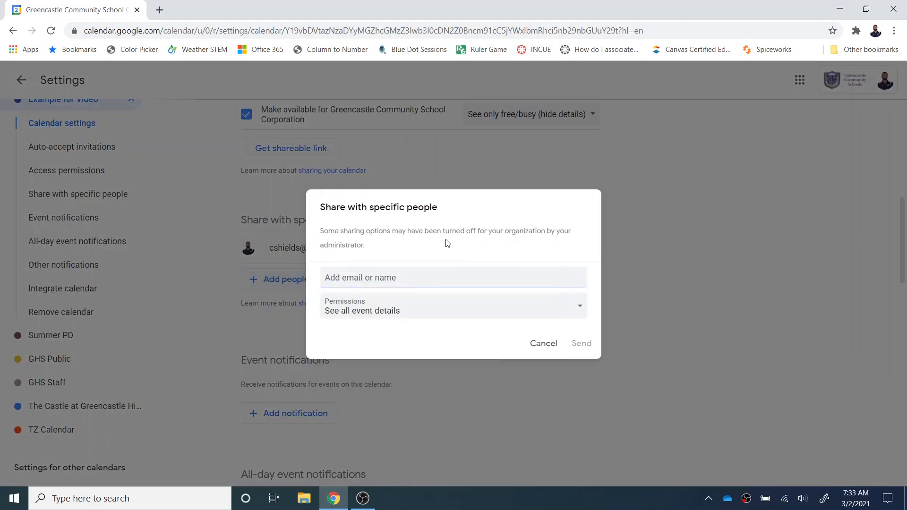
left_click(584, 308)
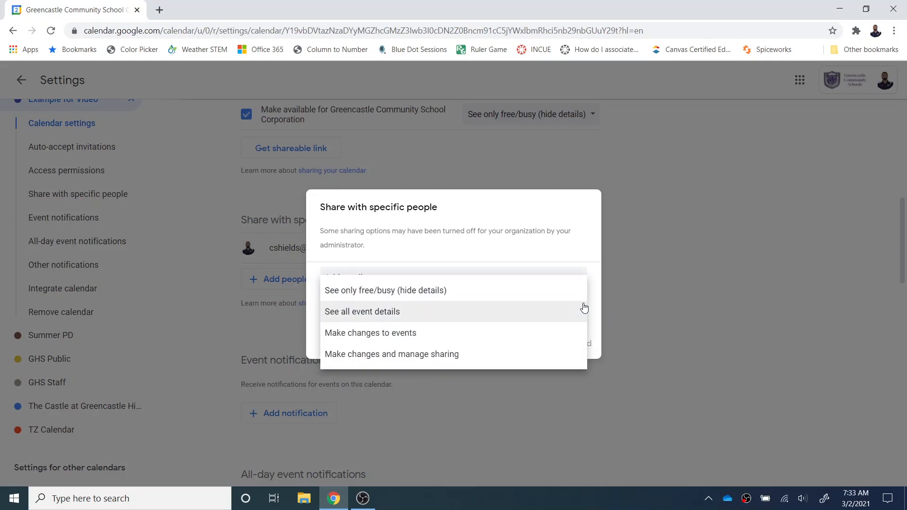
left_click(583, 219)
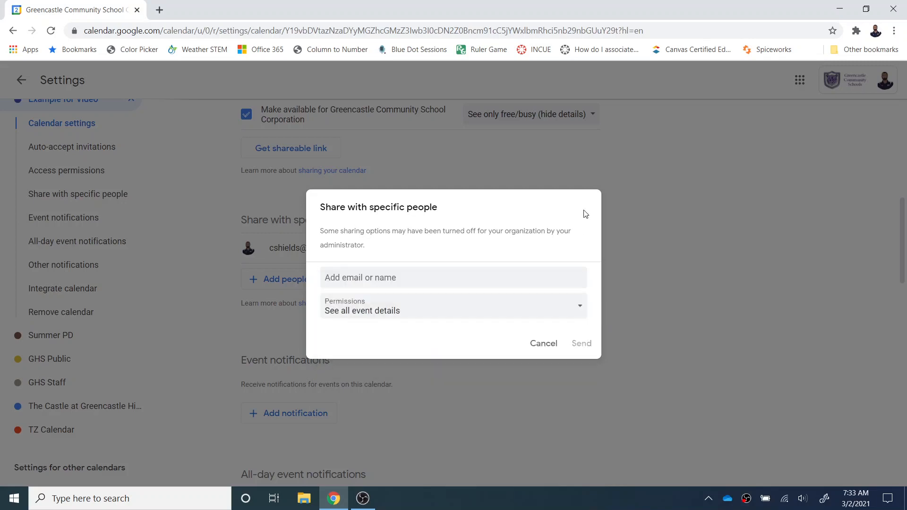
left_click(556, 343)
scroll(455, 369, "up", 1)
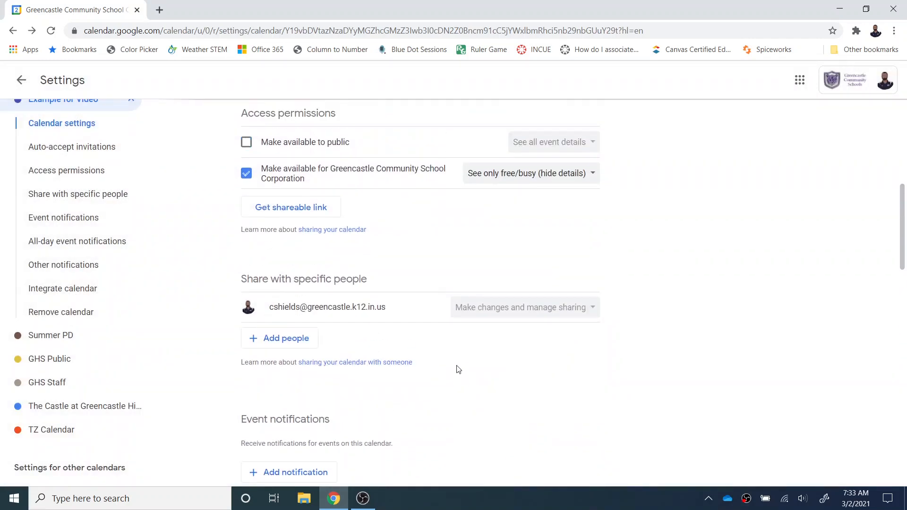
key("ctrl")
key("ctrl")
key("ctrl")
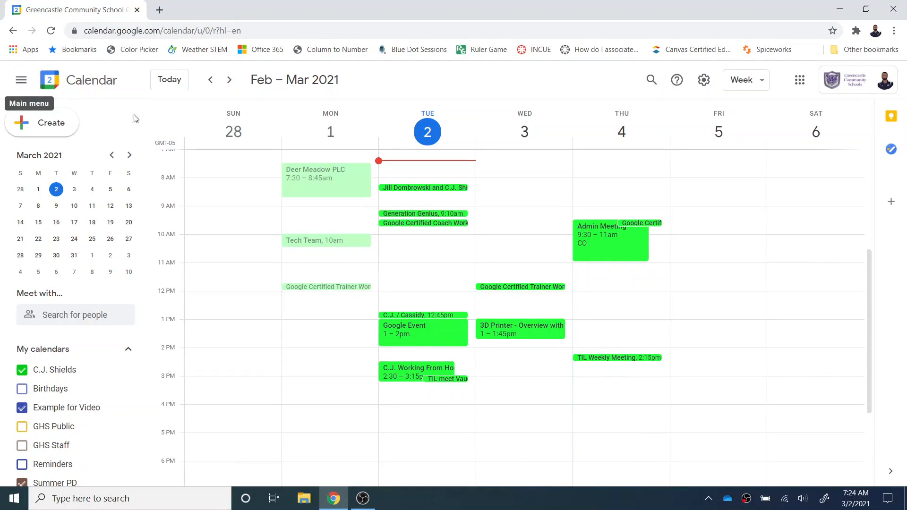
- Start a new event on Friday, March 5 at 9:00am titled "Example Event for Video"
left_click(707, 218)
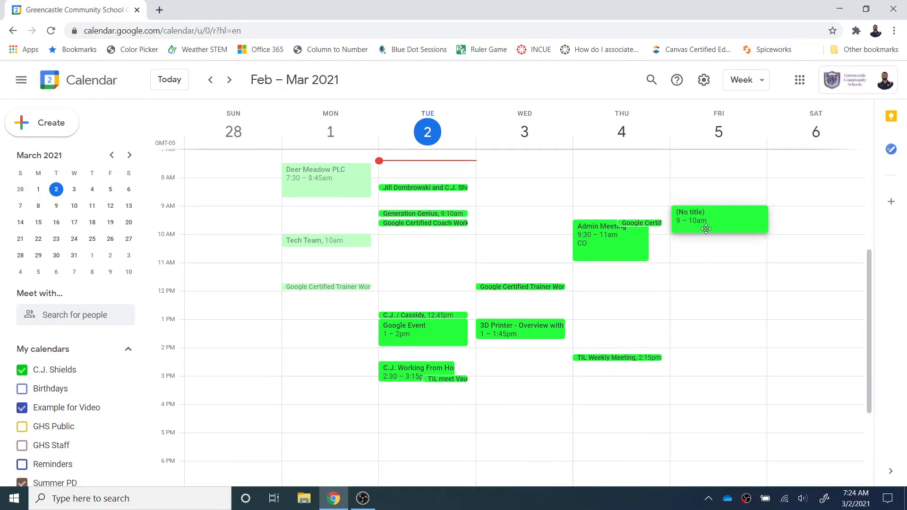
left_click(51, 125)
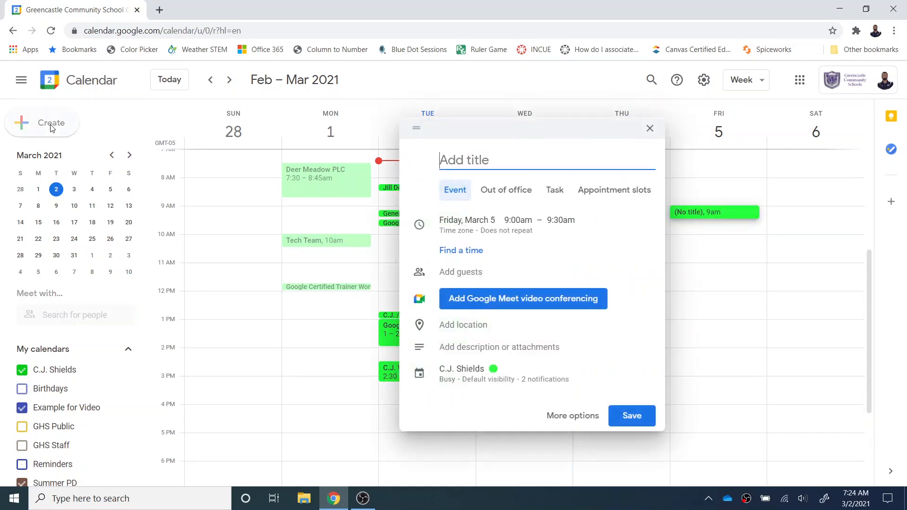
type("Example Event for Video")
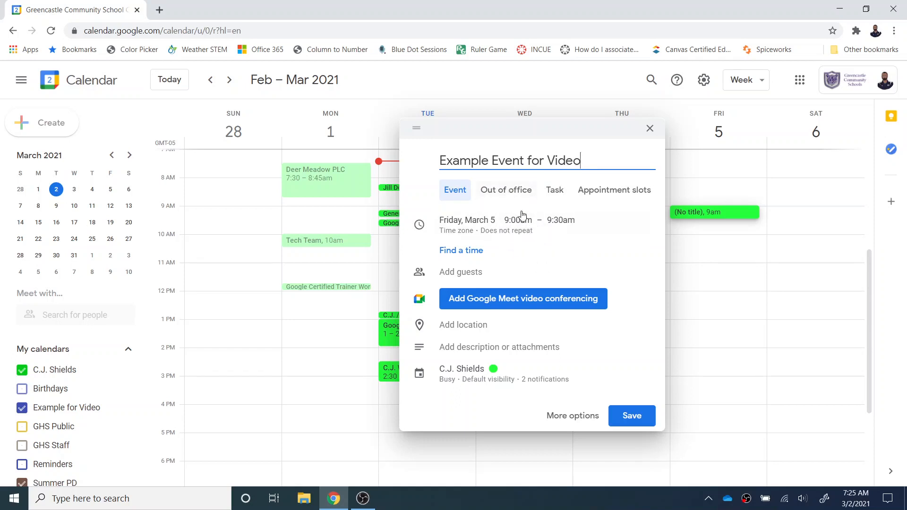
key("ctrl")
key("ctrl")
- View the Task and Appointment slots options for the new entry and return it to the Event type
left_click(560, 194)
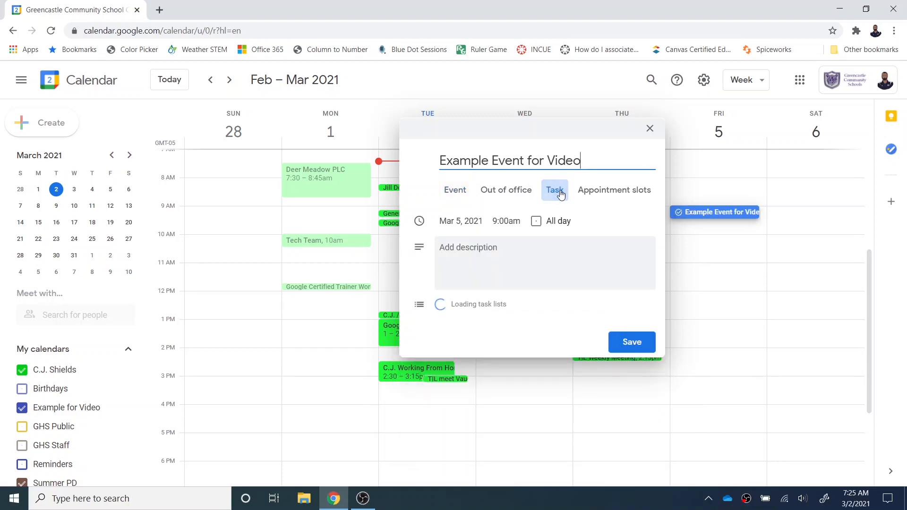
left_click(599, 194)
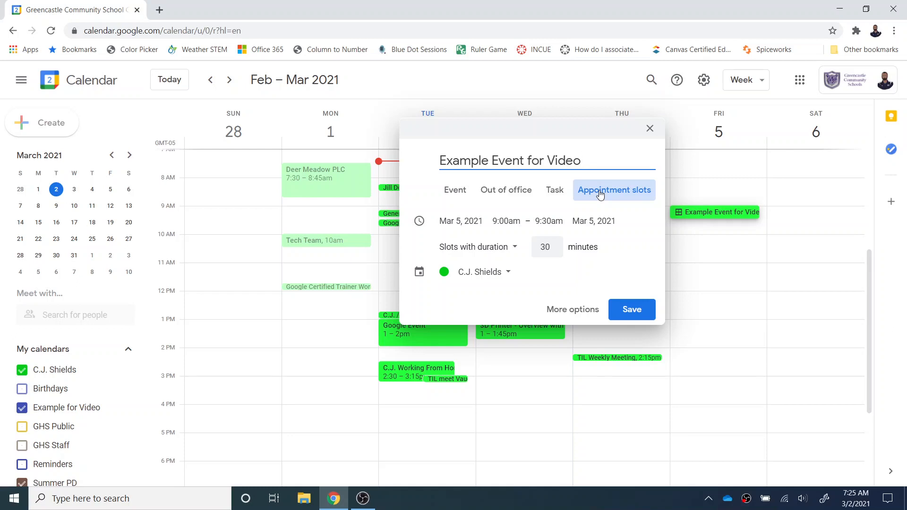
left_click(554, 193)
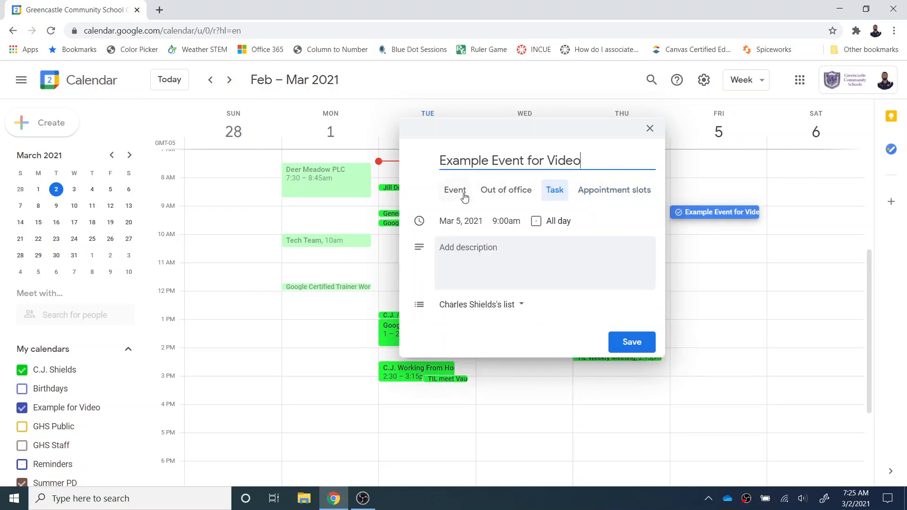
left_click(456, 197)
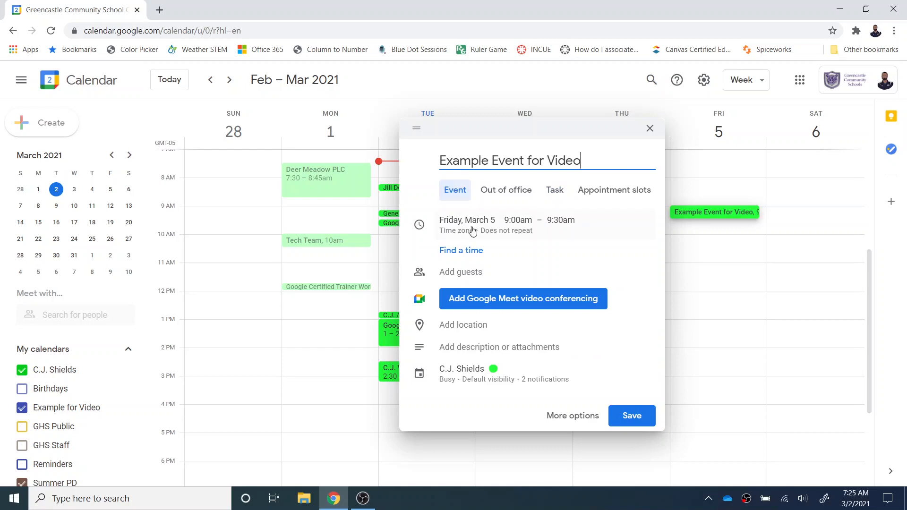
- Open Find a time for the event and add the first colleague suggested for "Jenn" as a guest
left_click(515, 222)
left_click(466, 251)
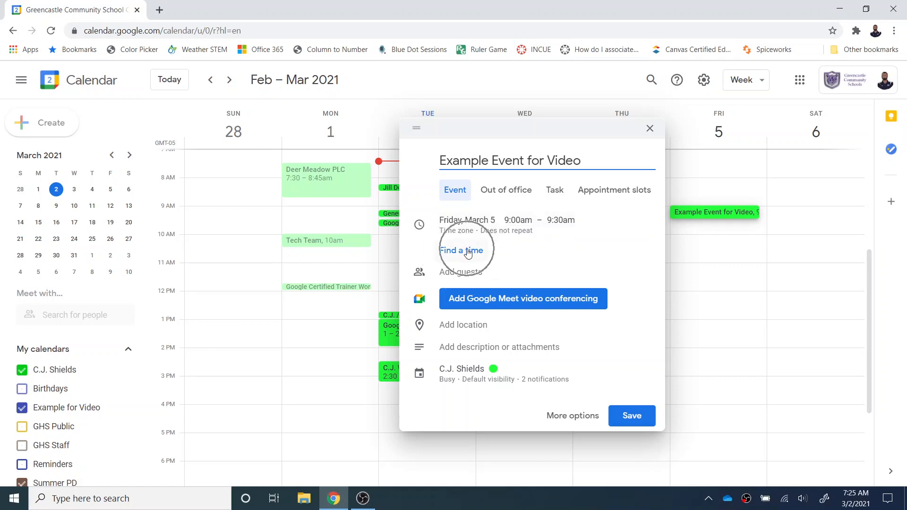
left_click(467, 252)
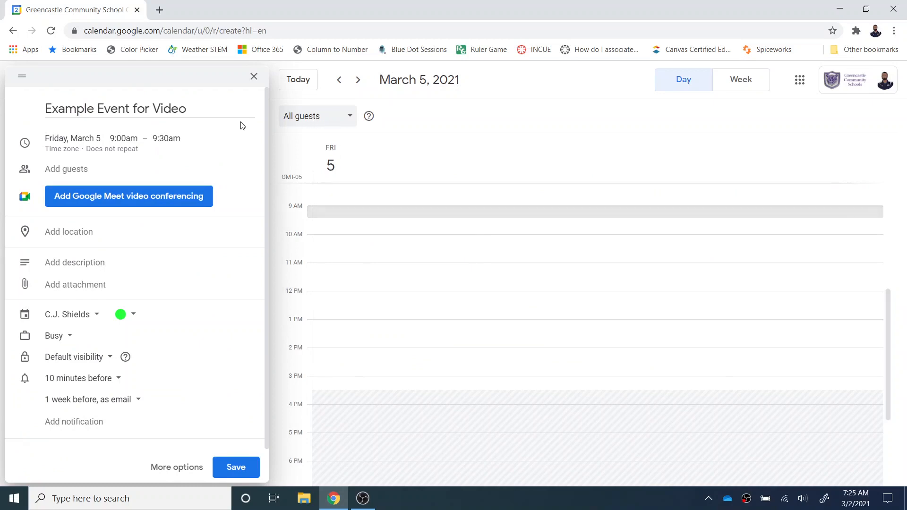
left_click(84, 174)
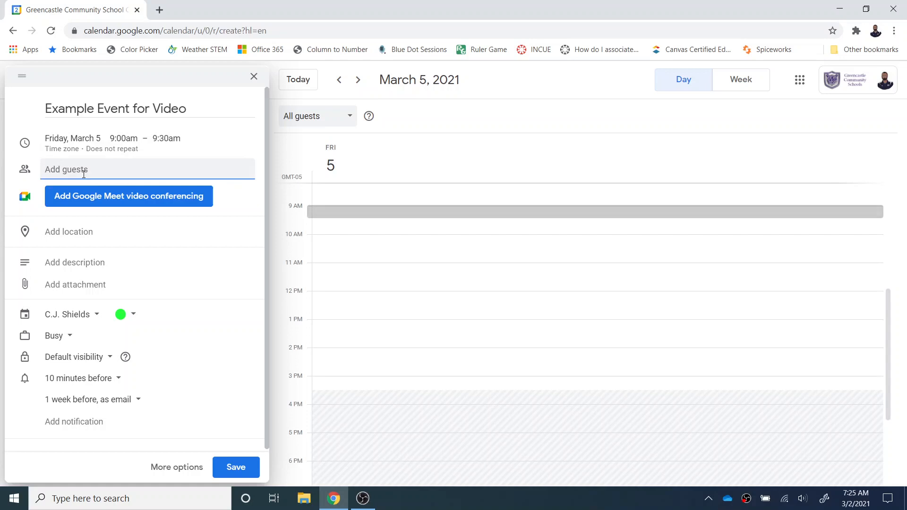
type("Jenn")
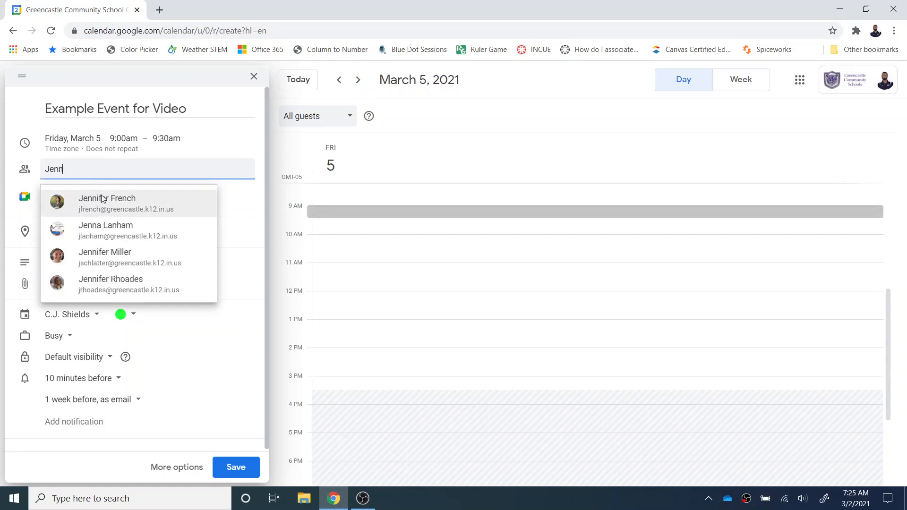
left_click(103, 198)
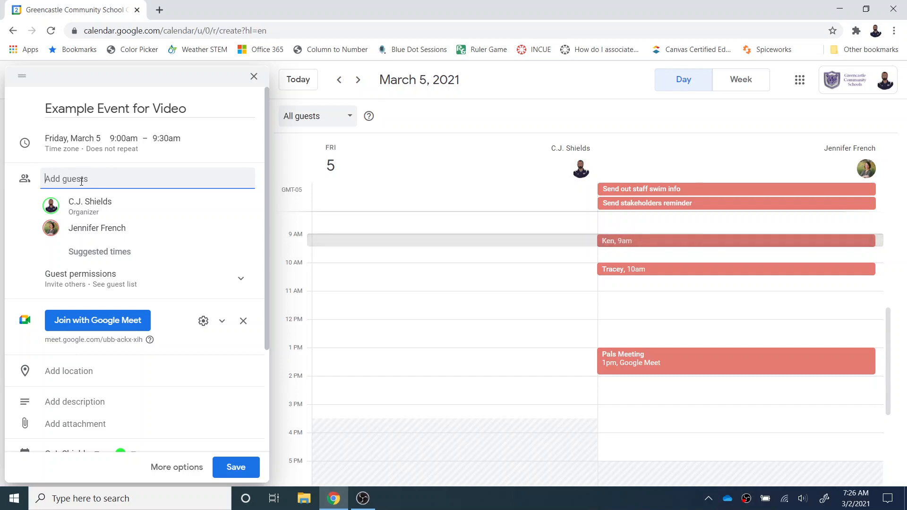
- Move the event's start time on Friday, March 5 to 11:00am
left_click(137, 140)
scroll(132, 233, "down", 4)
left_click(132, 225)
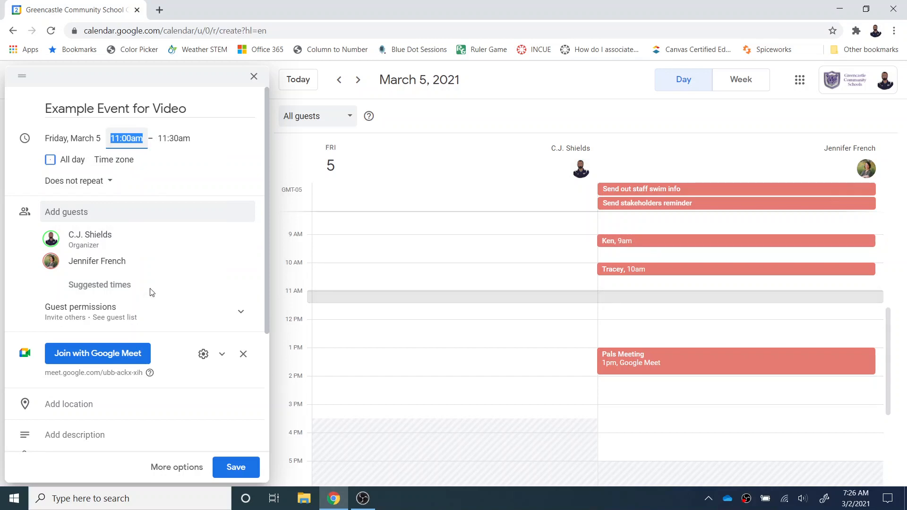
- Expand the event's Google Meet joining details, review them, and collapse them again
scroll(151, 289, "down", 3)
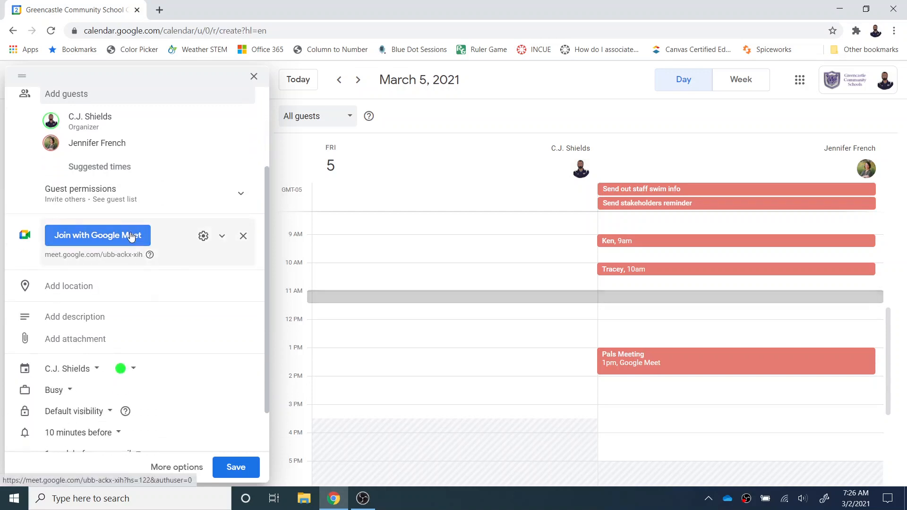
left_click(218, 236)
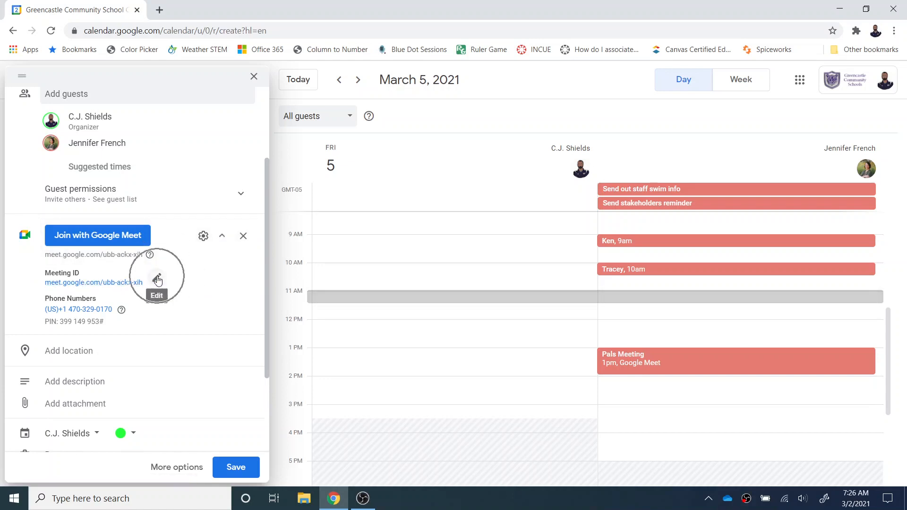
left_click(222, 238)
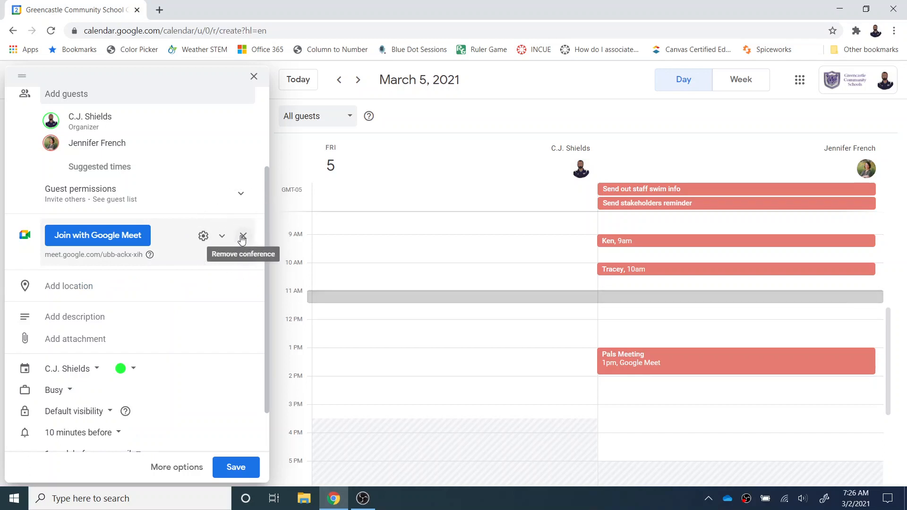
- Set the event's location to Deer Meadow Primary School from the suggestions for "Deer"
scroll(195, 286, "down", 1)
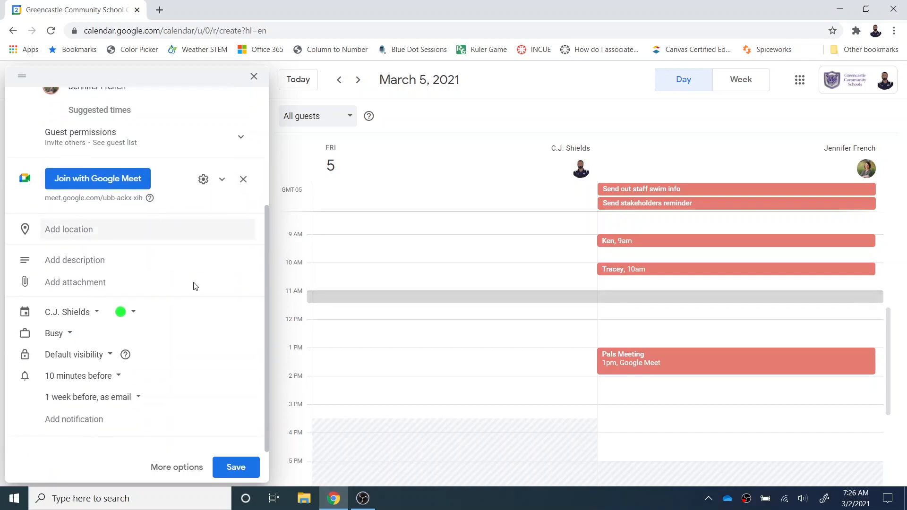
left_click(110, 229)
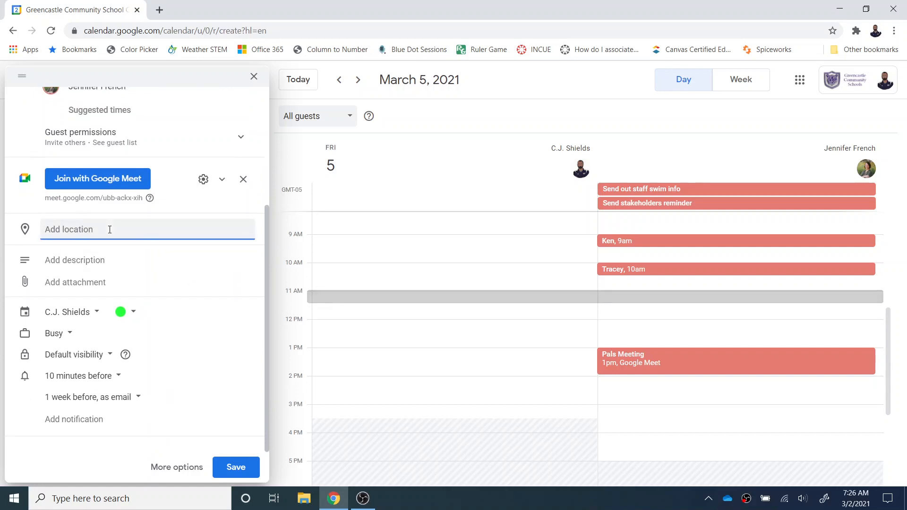
type("Deer")
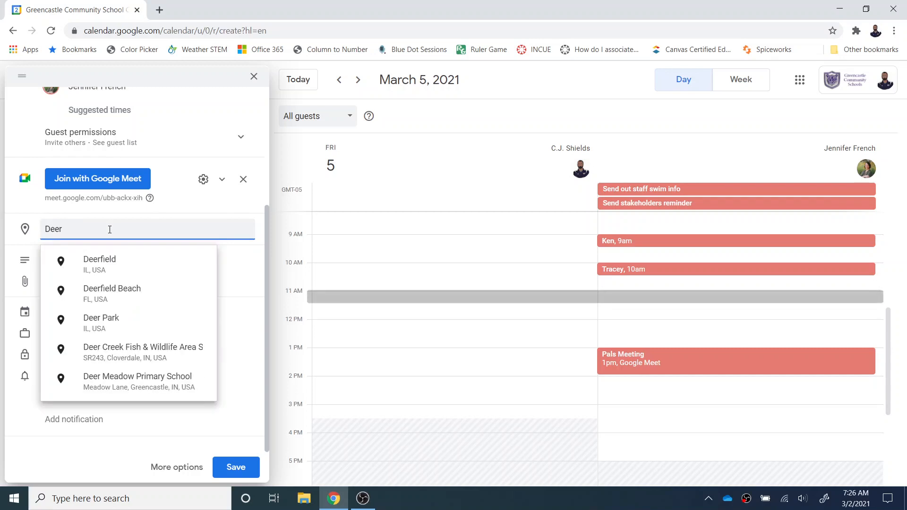
left_click(158, 384)
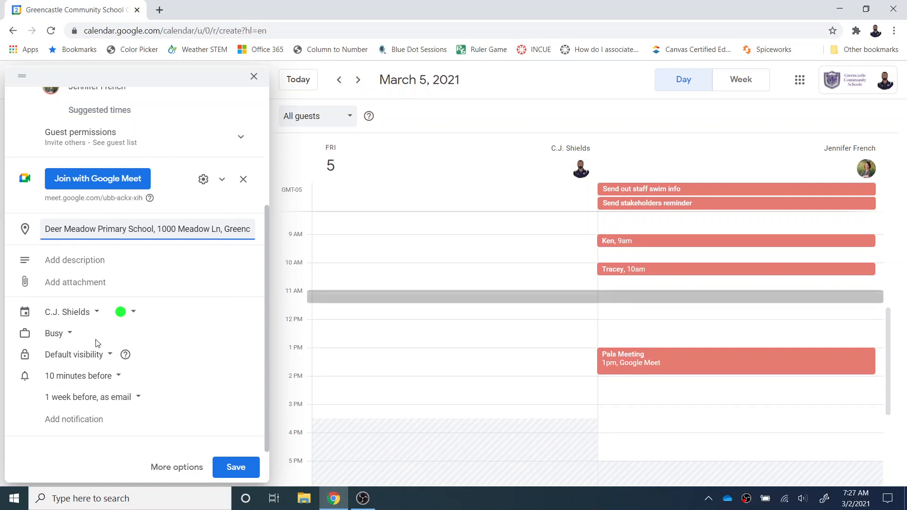
- Assign the event to the "Example for Video" calendar, and switch it back to the primary calendar
left_click(96, 314)
left_click(95, 293)
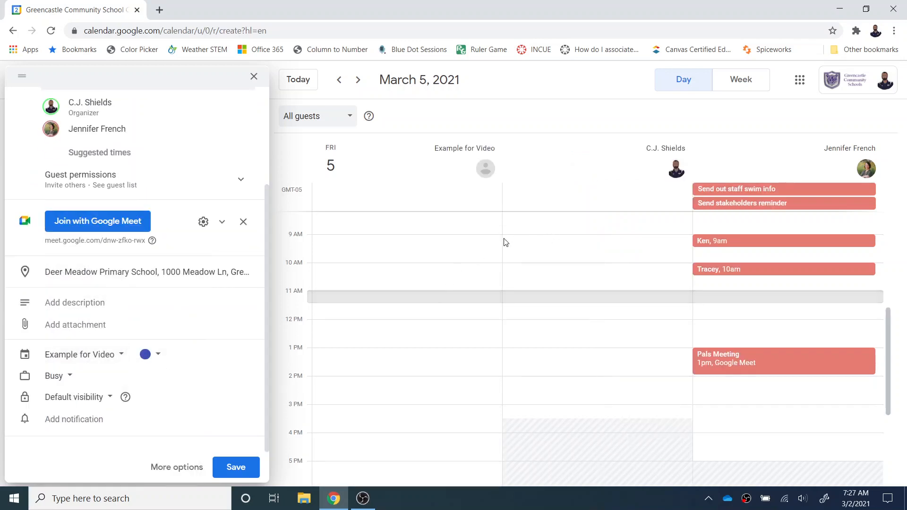
left_click(121, 355)
left_click(101, 270)
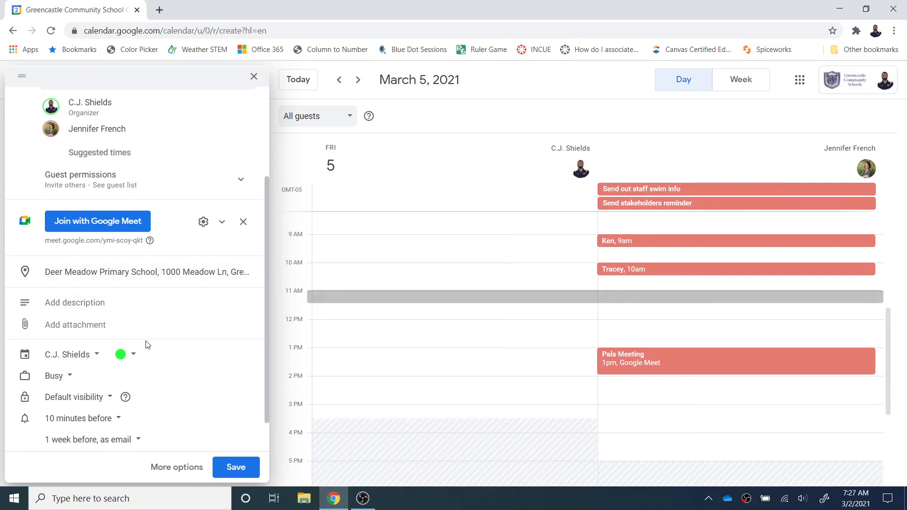
- Change the event's second notification to 1 day before and add another one for 1 hour before
scroll(146, 346, "down", 1)
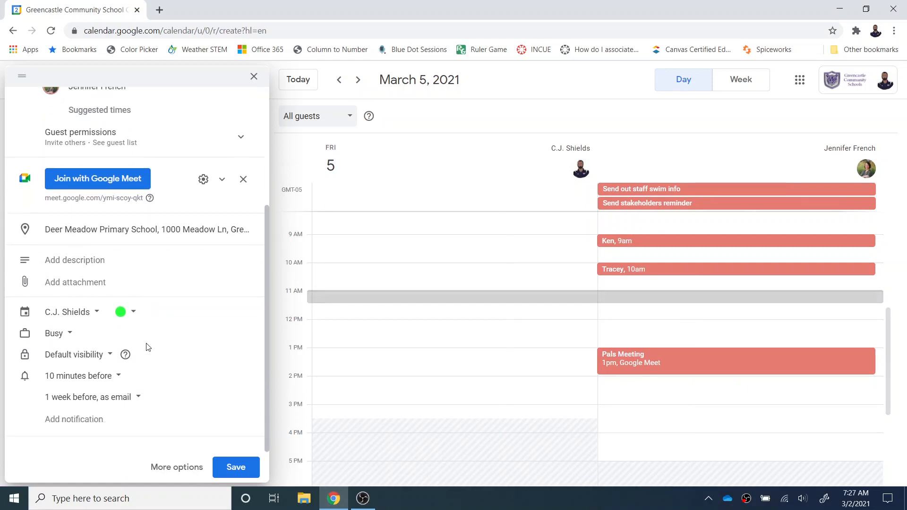
left_click(139, 398)
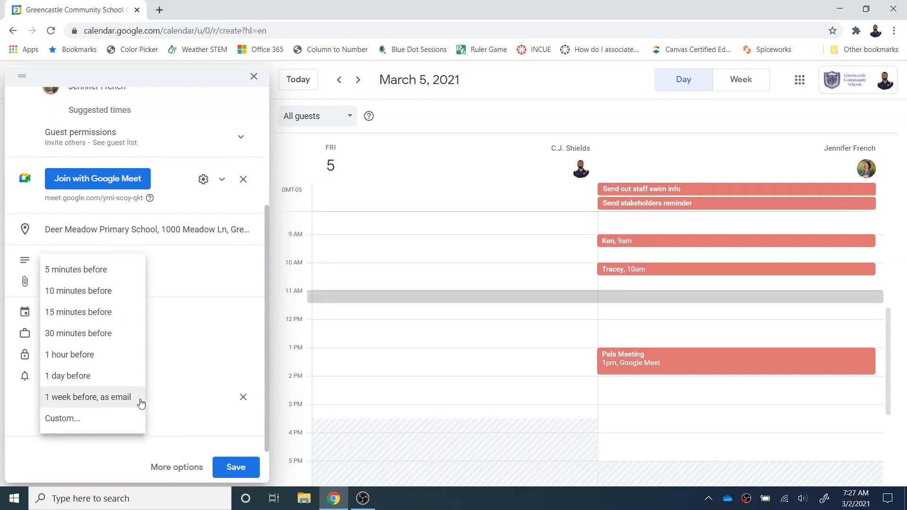
left_click(122, 378)
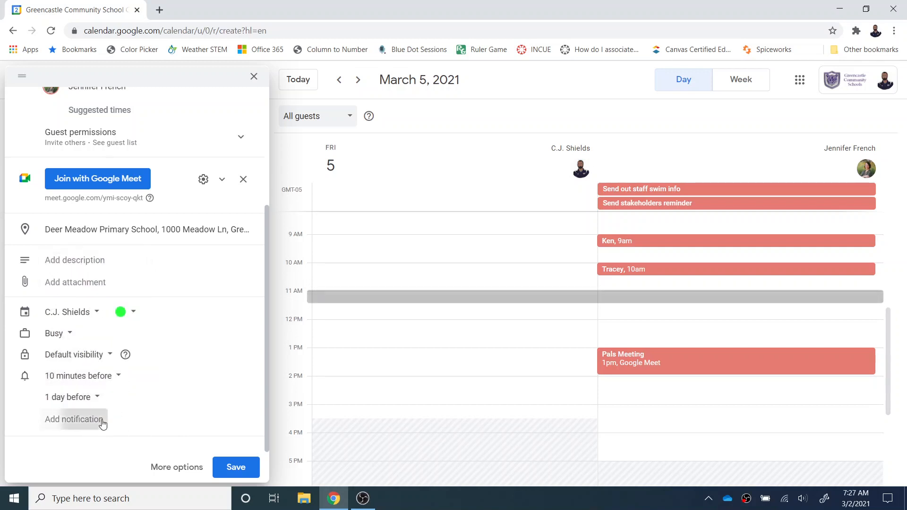
left_click(103, 424)
left_click(107, 421)
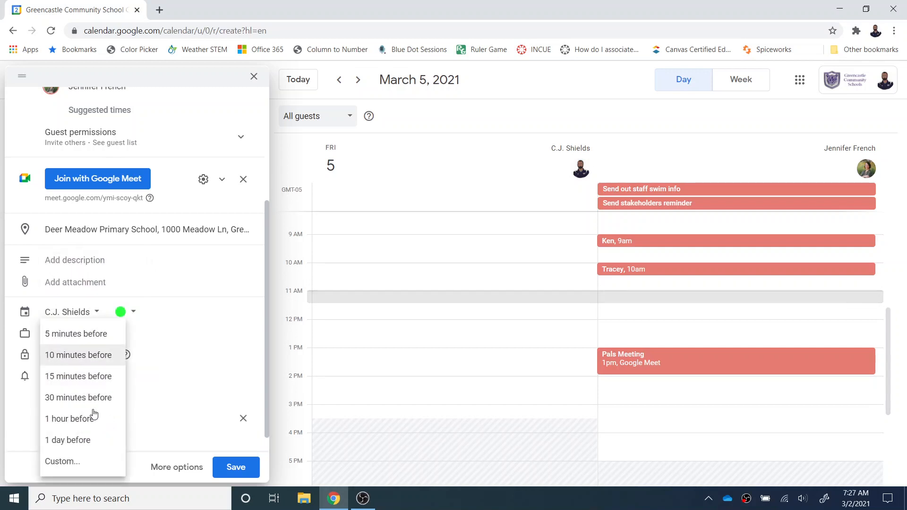
left_click(90, 420)
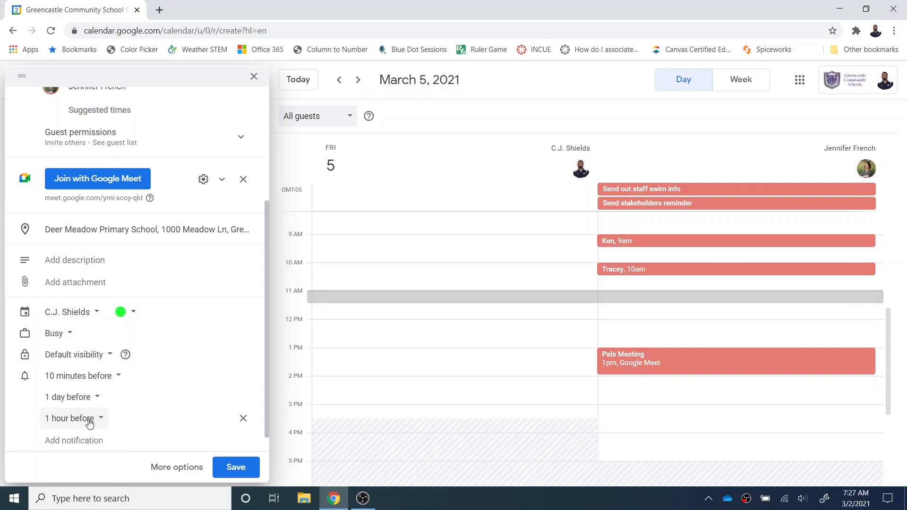
left_click(102, 423)
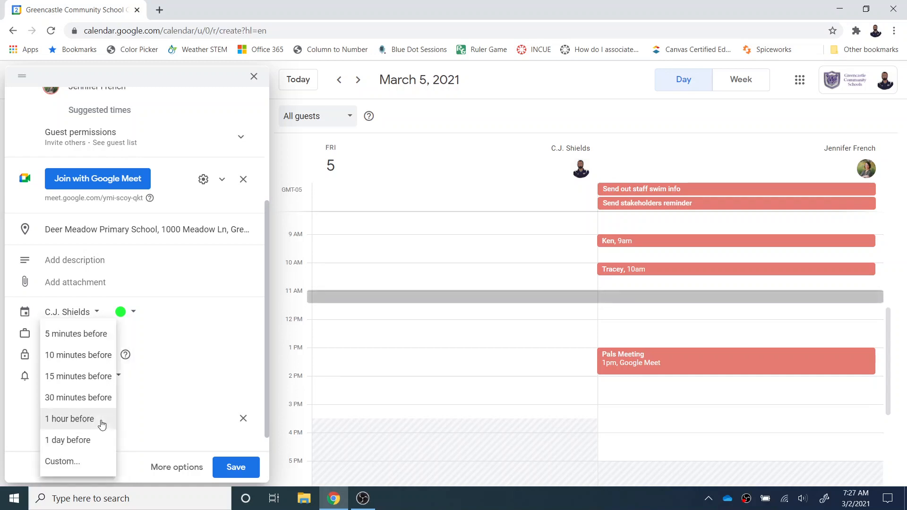
left_click(102, 423)
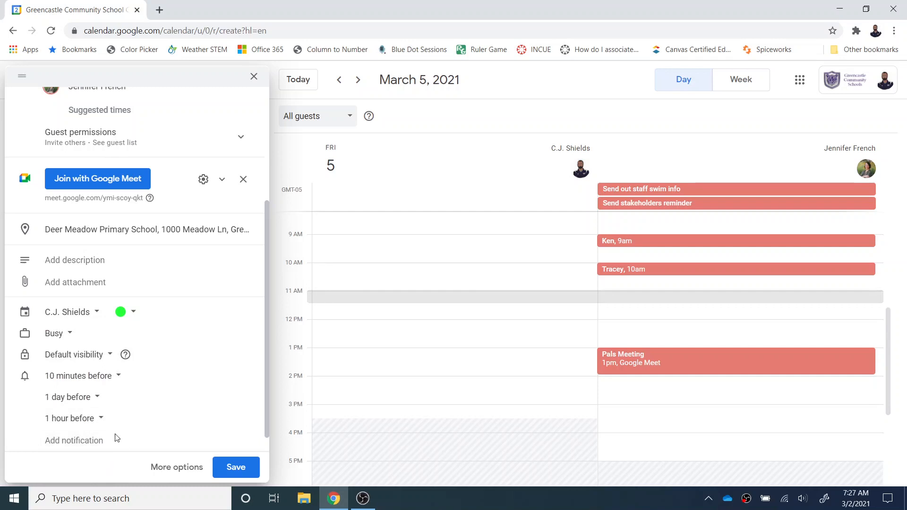
- Add a fourth notification to the event for 10 minutes before, keeping its default time
left_click(110, 434)
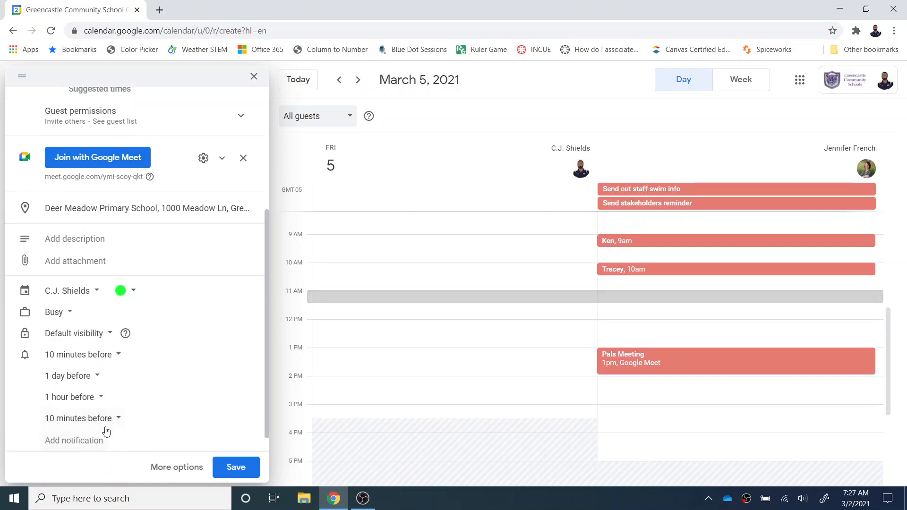
left_click(116, 422)
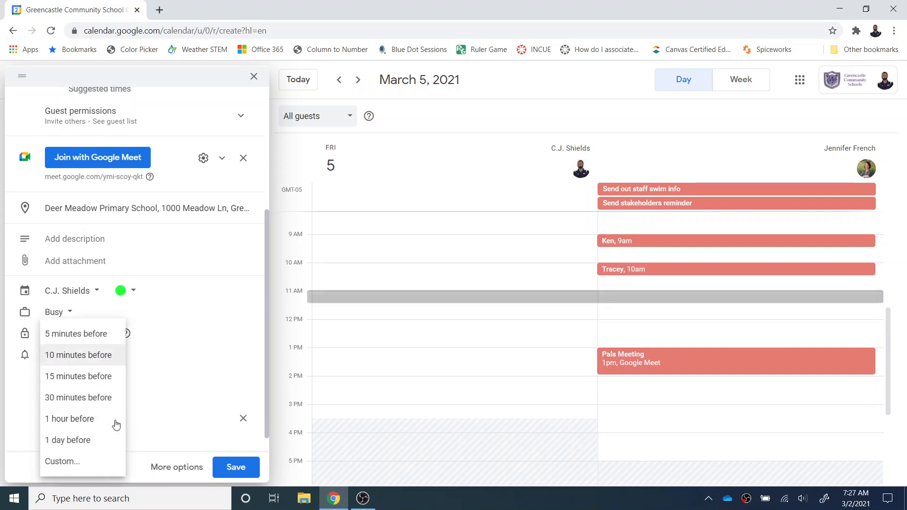
left_click(248, 402)
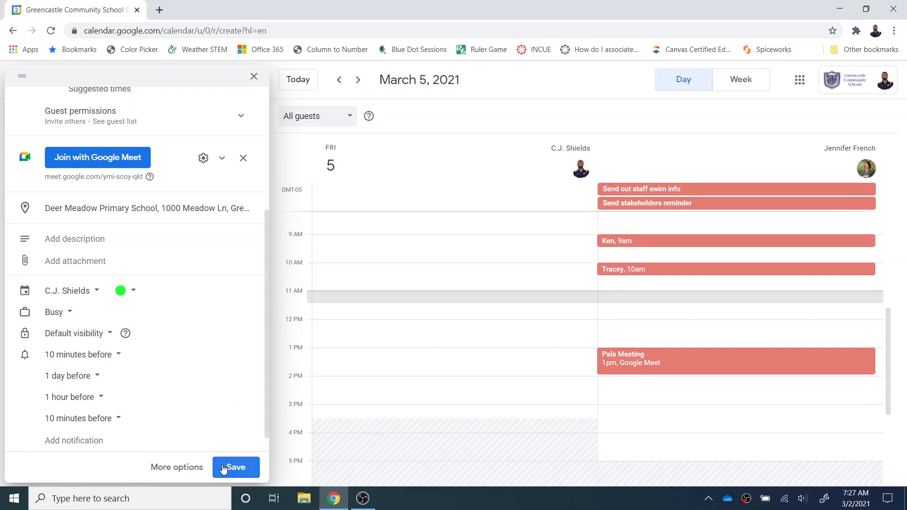
- Open the event's full editing page and look through its notification, calendar, visibility and description options
left_click(183, 467)
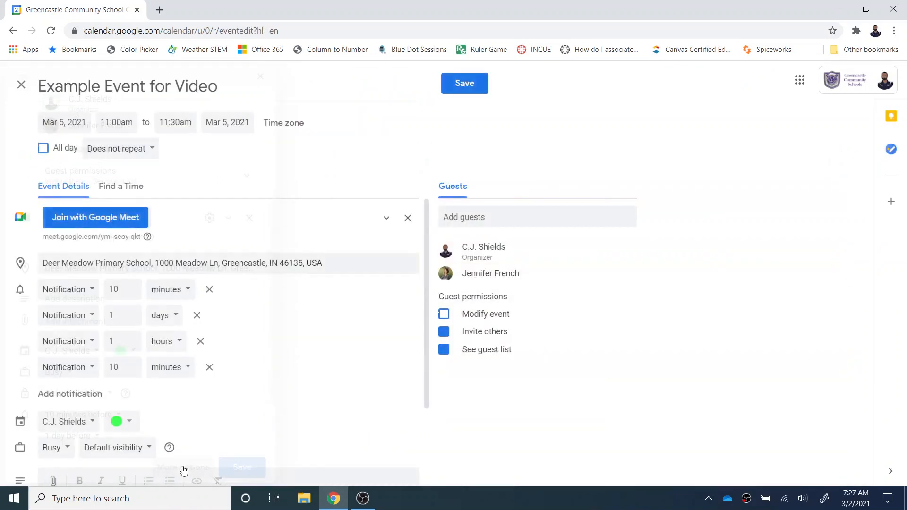
scroll(194, 308, "down", 2)
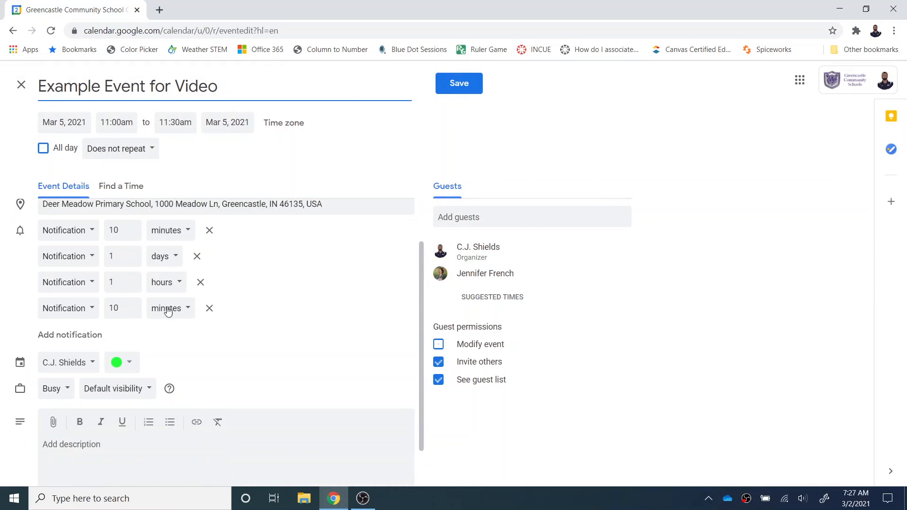
scroll(124, 304, "up", 2)
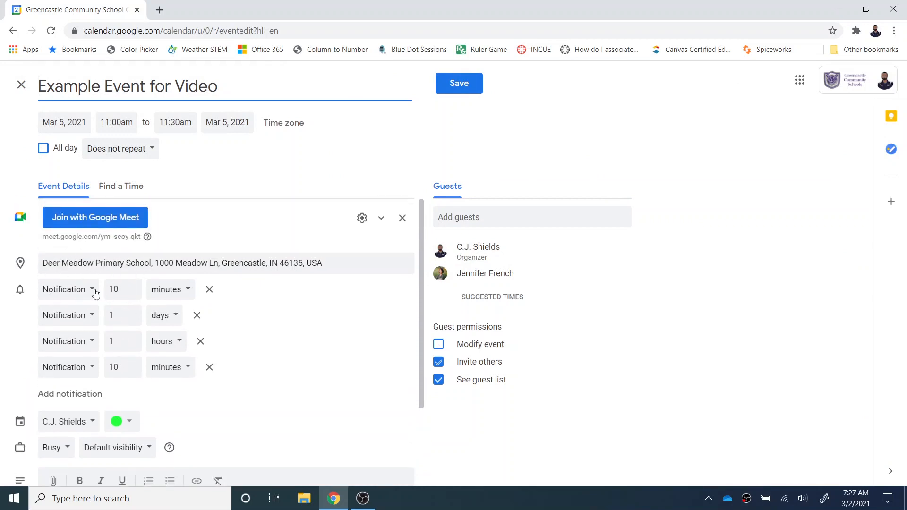
- Remove the first 10-minute notification and change the 1-day and 1-hour notifications to Email
left_click(93, 292)
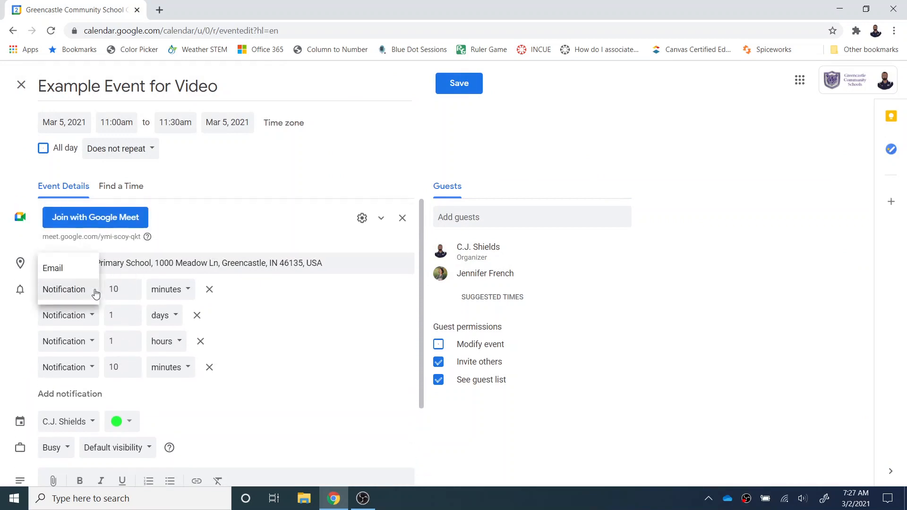
left_click(71, 270)
left_click(186, 289)
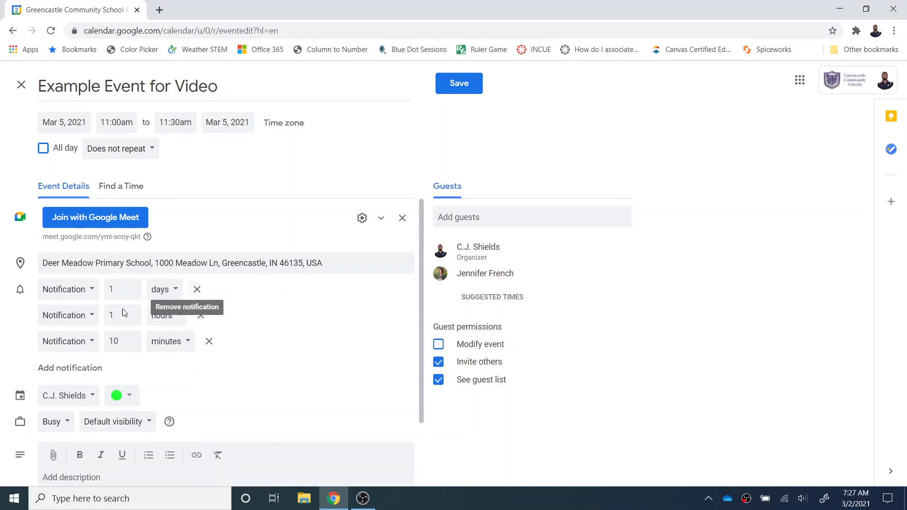
left_click(92, 291)
left_click(61, 268)
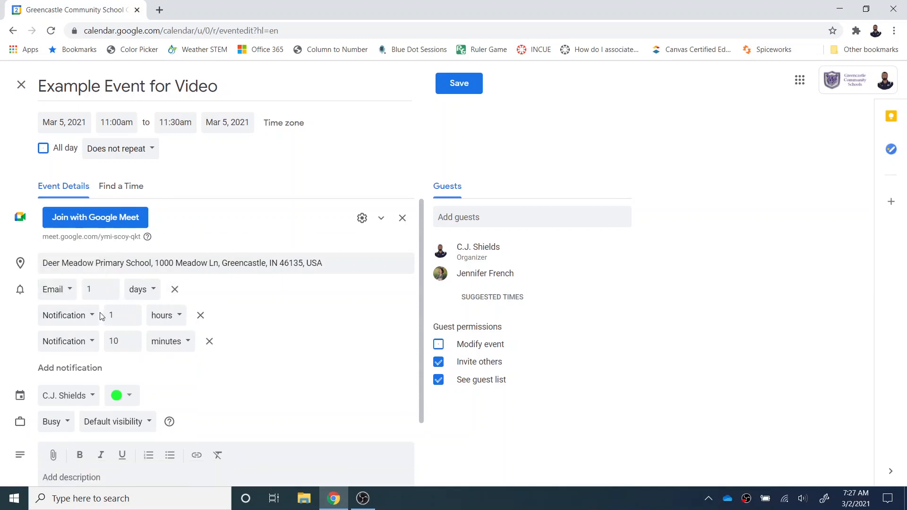
left_click(95, 316)
left_click(70, 295)
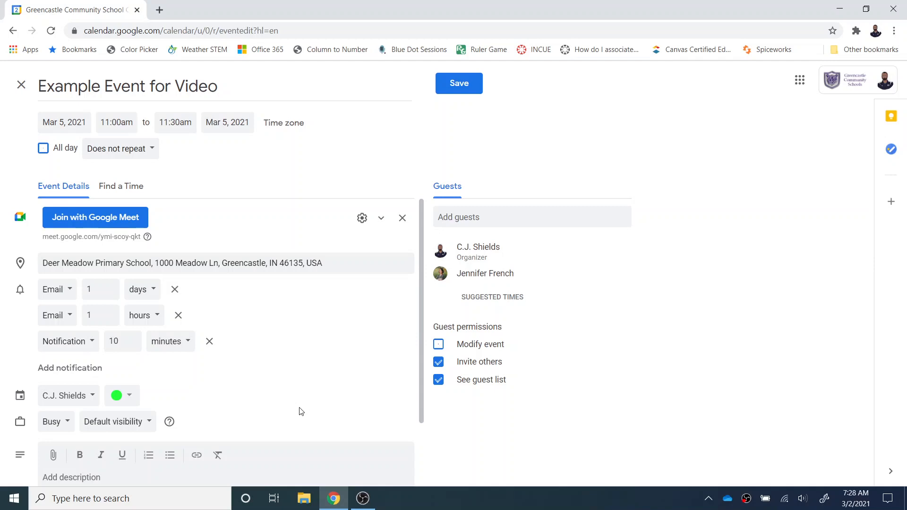
- Attach the "GCSC Schools" document from My Drive and enter the description "Please review the agenda before the meting."
scroll(300, 411, "down", 2)
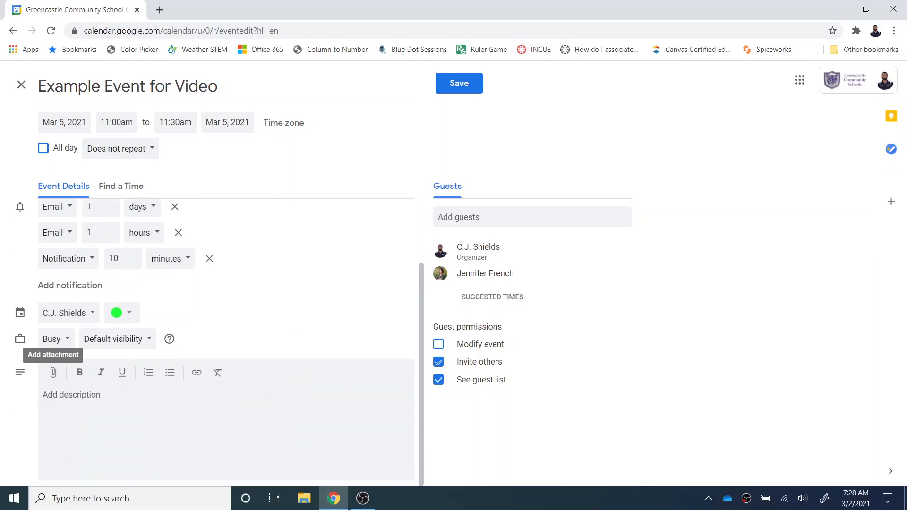
left_click(55, 373)
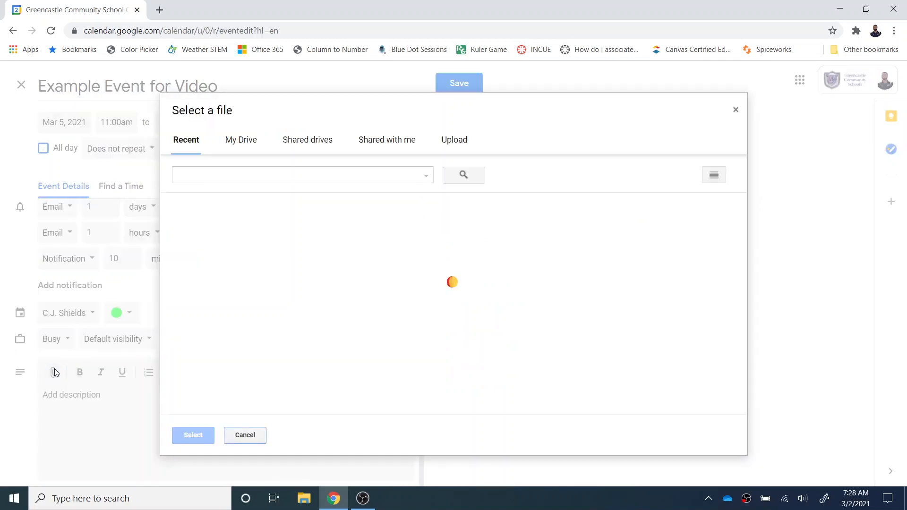
left_click(236, 141)
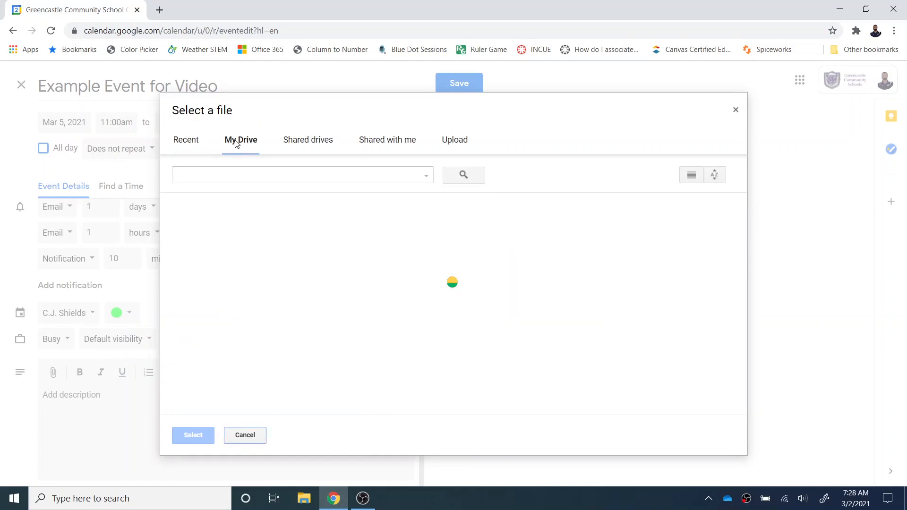
scroll(387, 234, "down", 15)
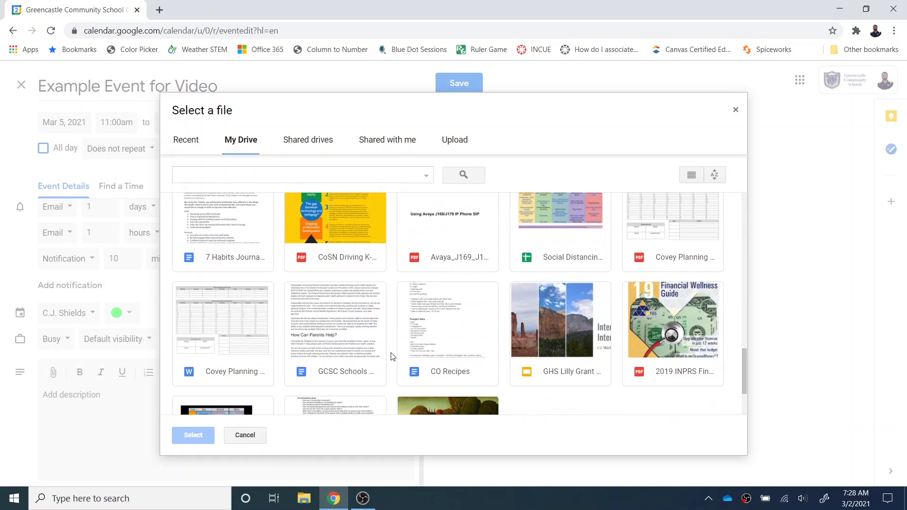
left_click(357, 355)
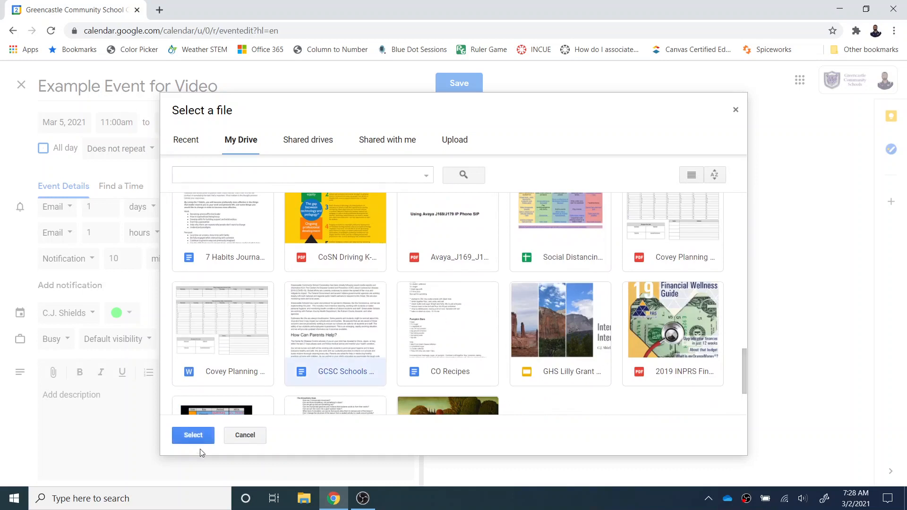
left_click(192, 437)
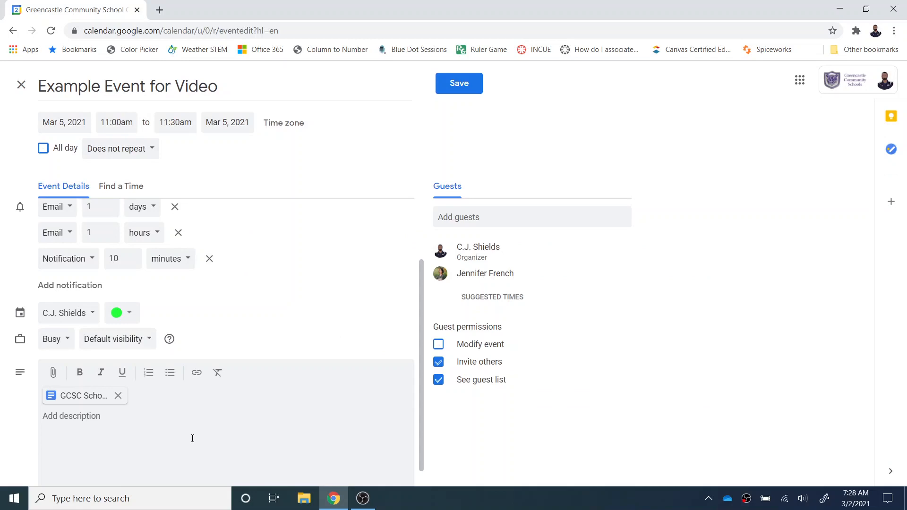
type("Please review the agenda before the meting.")
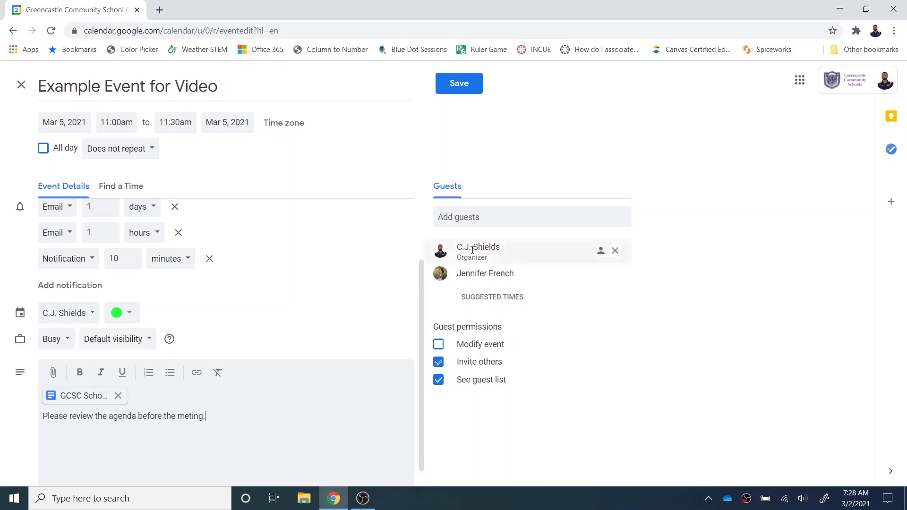
- Check the guest suggestions without adding anyone, and save the event without sending invitation emails
left_click(479, 218)
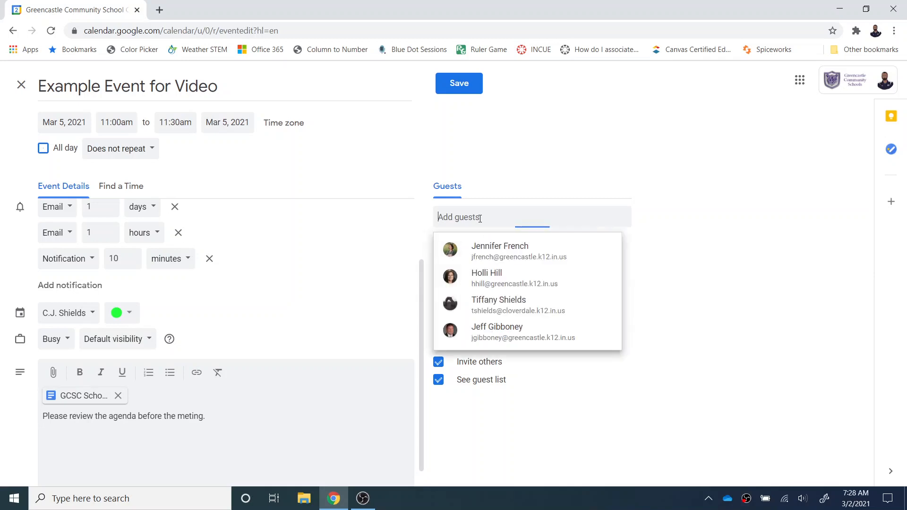
left_click(687, 298)
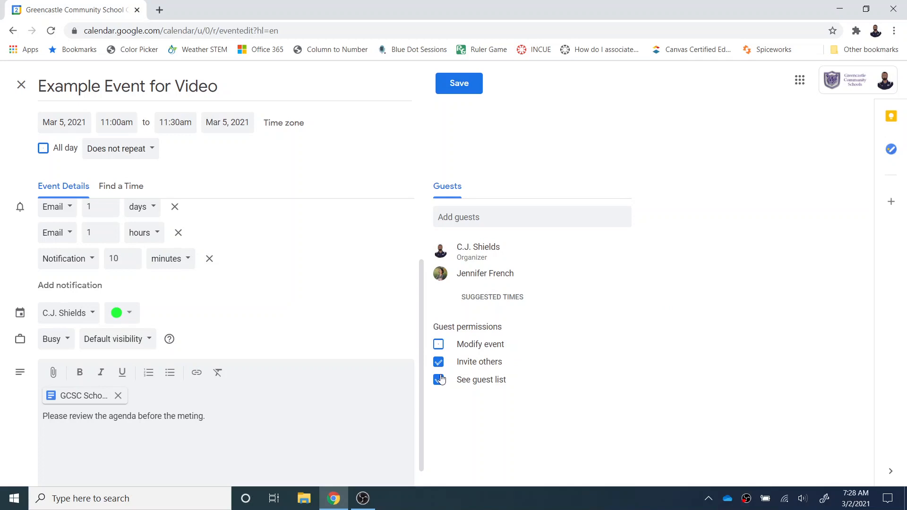
left_click(461, 92)
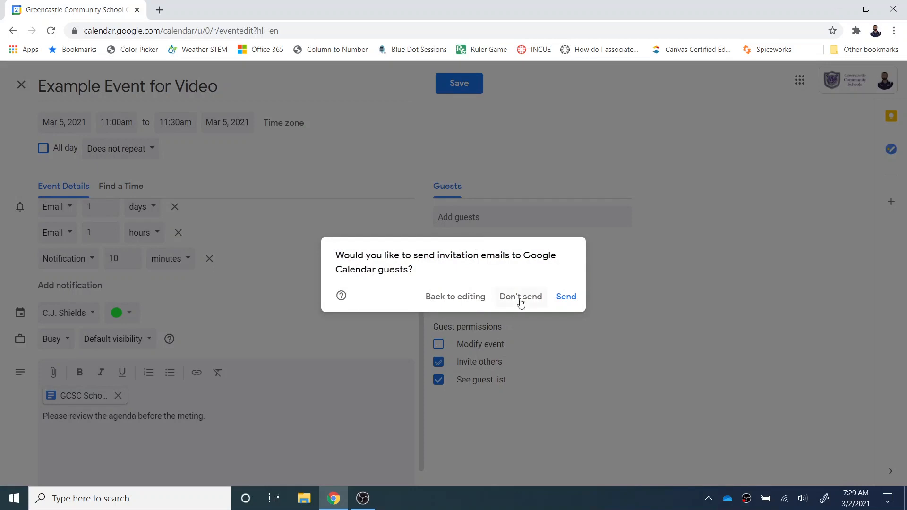
left_click(520, 297)
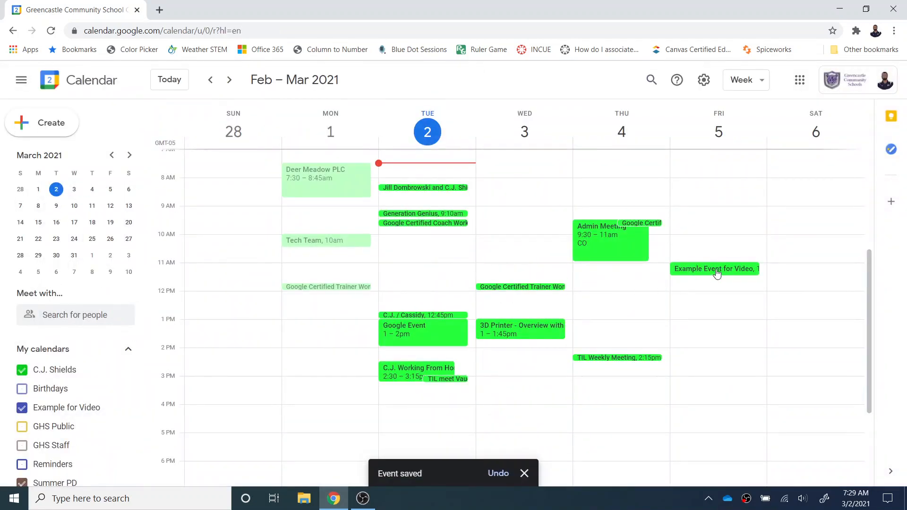
- View the saved event's details on March 5, including the guests' response status and the invited guest's contact card
left_click(716, 274)
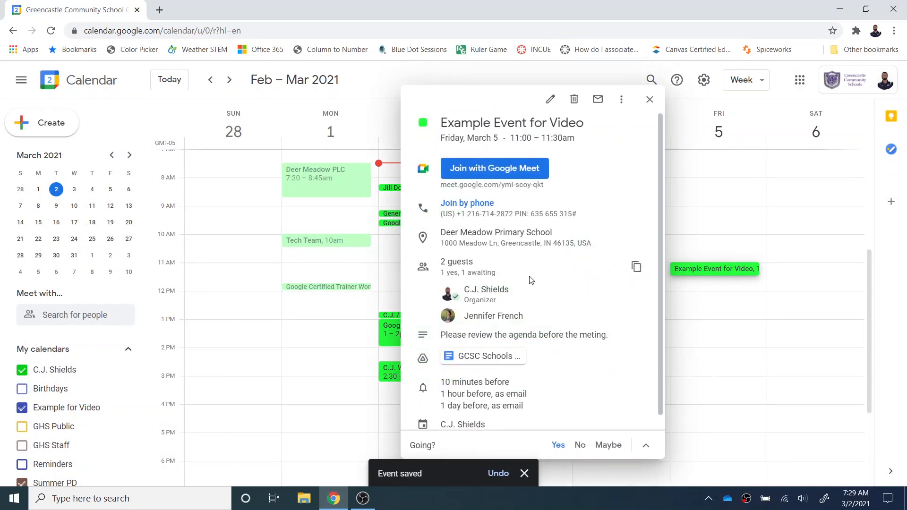
key("ctrl")
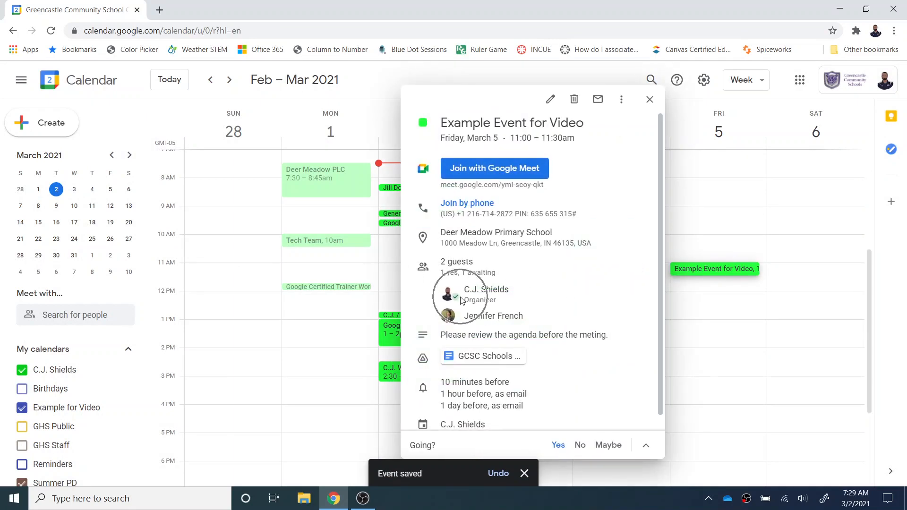
mouse_move(459, 318)
key("ctrl")
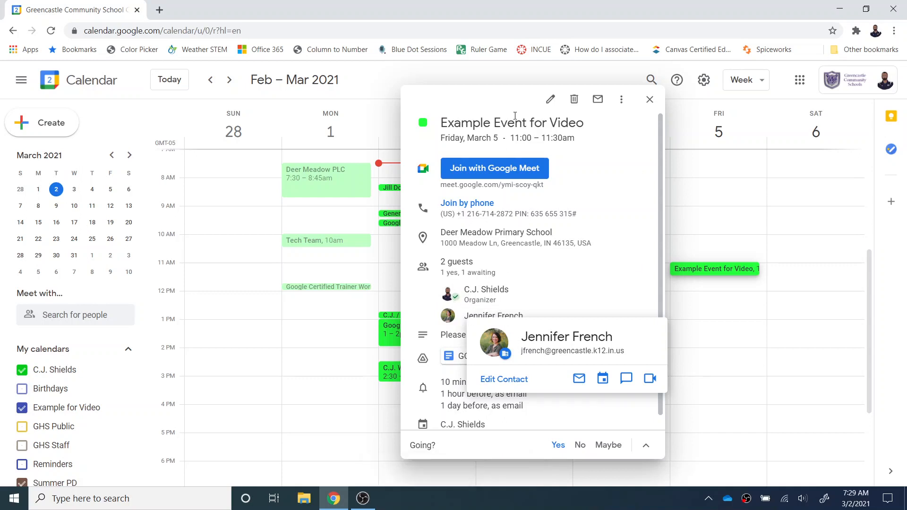
- Open the event for editing, review its RSVP choices and the note and guests dialog without changing them, and save the event
left_click(550, 100)
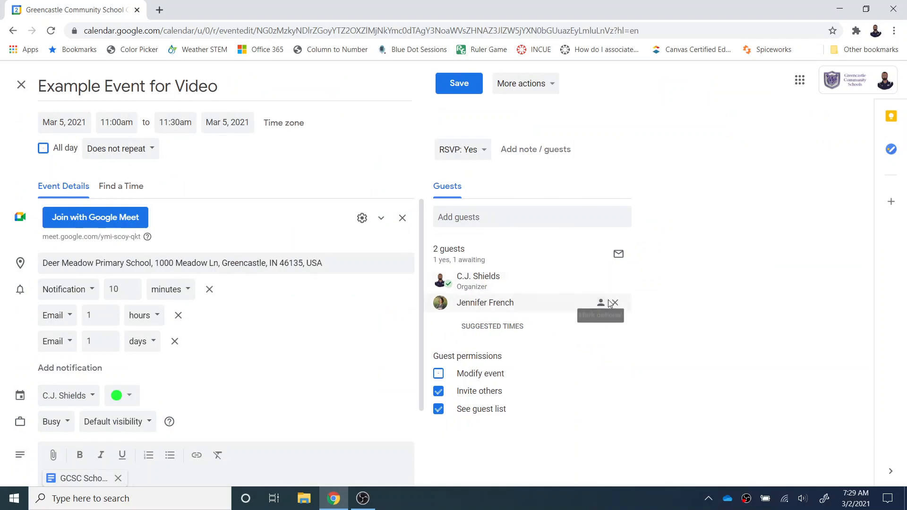
left_click(618, 255)
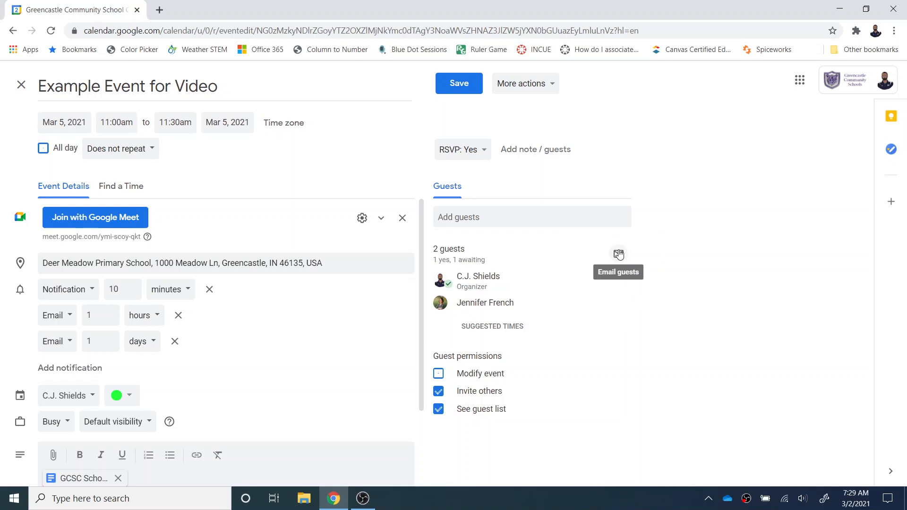
left_click(485, 151)
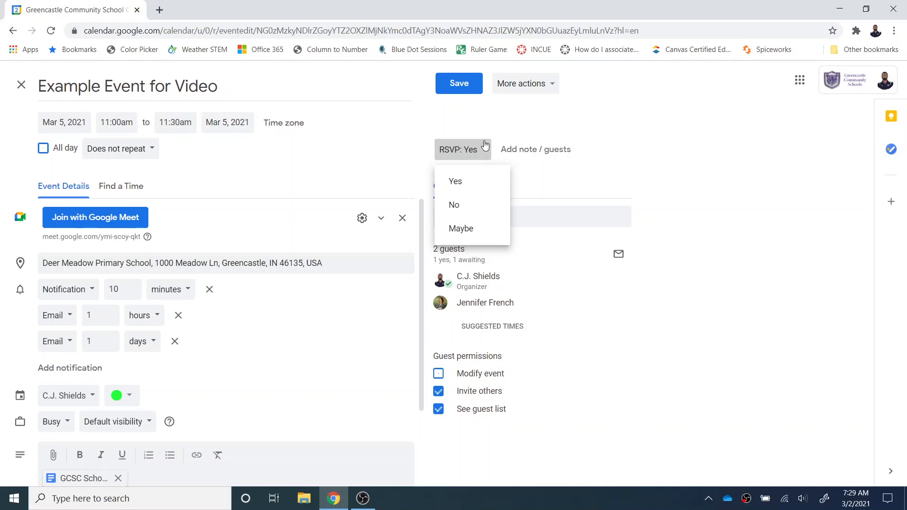
left_click(486, 128)
left_click(530, 155)
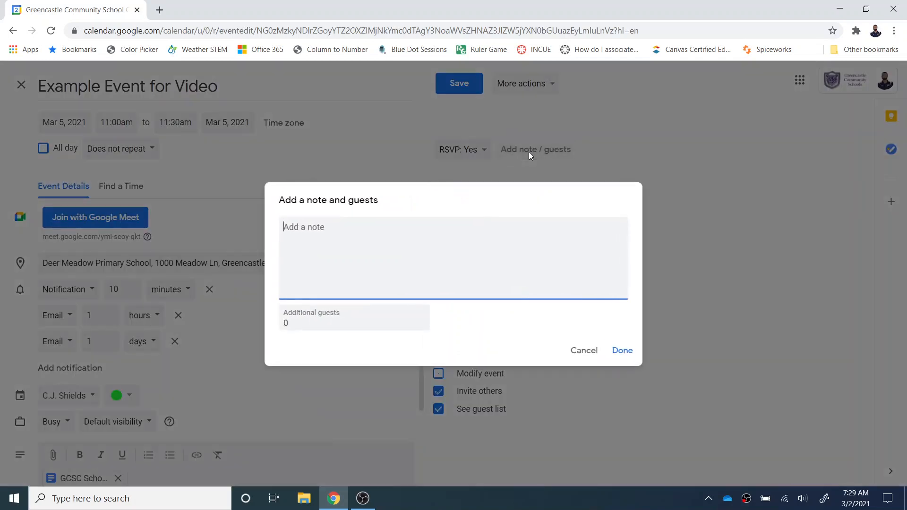
left_click(580, 351)
left_click(466, 92)
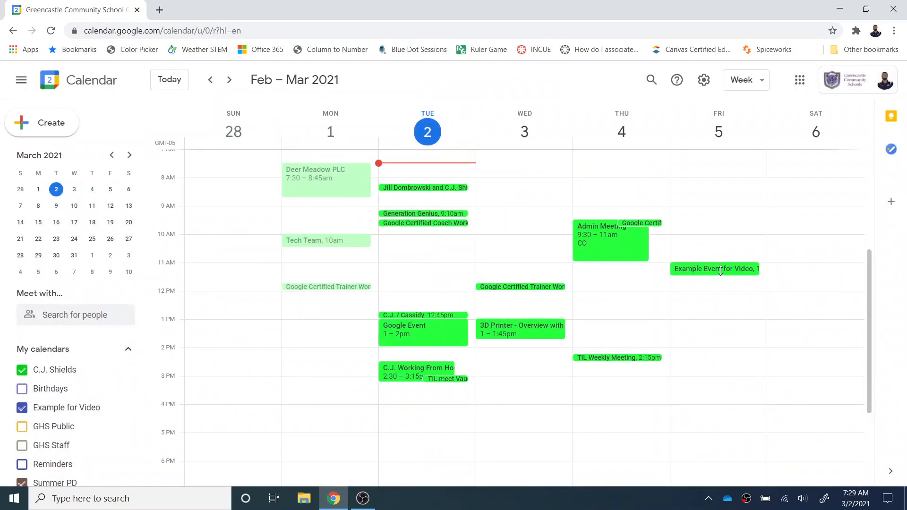
- Copy "Example Event for Video" to the "Example for Video" calendar and save the copy
left_click(720, 269)
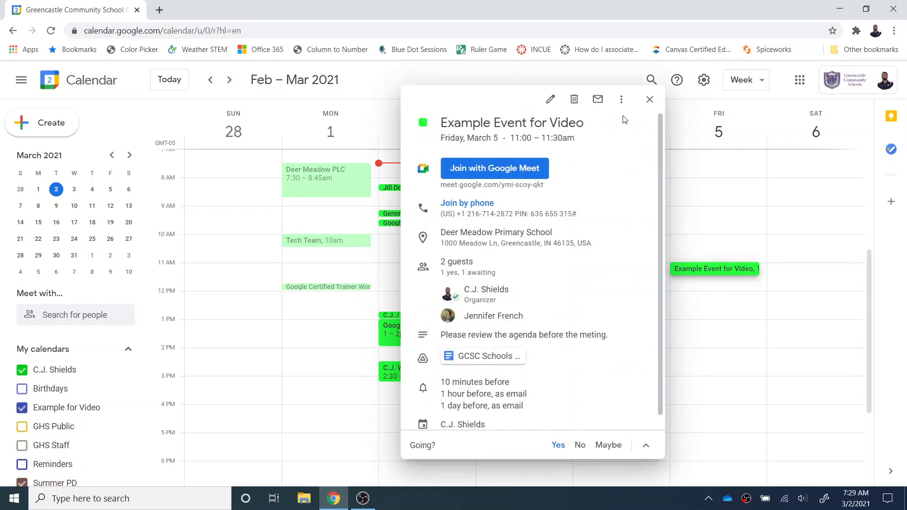
left_click(550, 99)
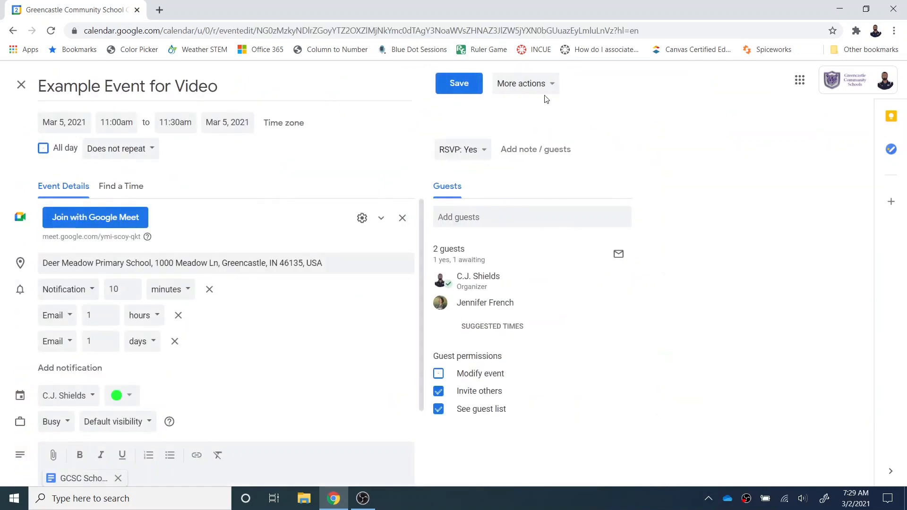
left_click(555, 89)
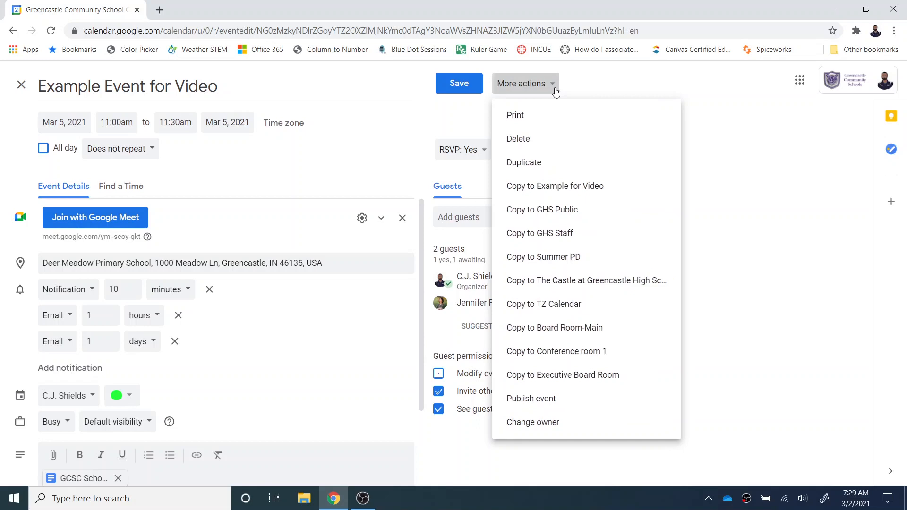
left_click(561, 189)
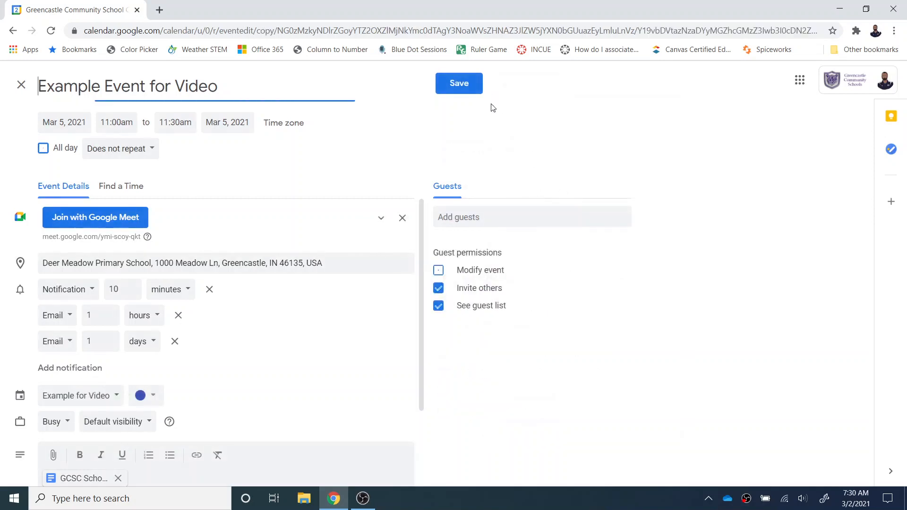
left_click(469, 86)
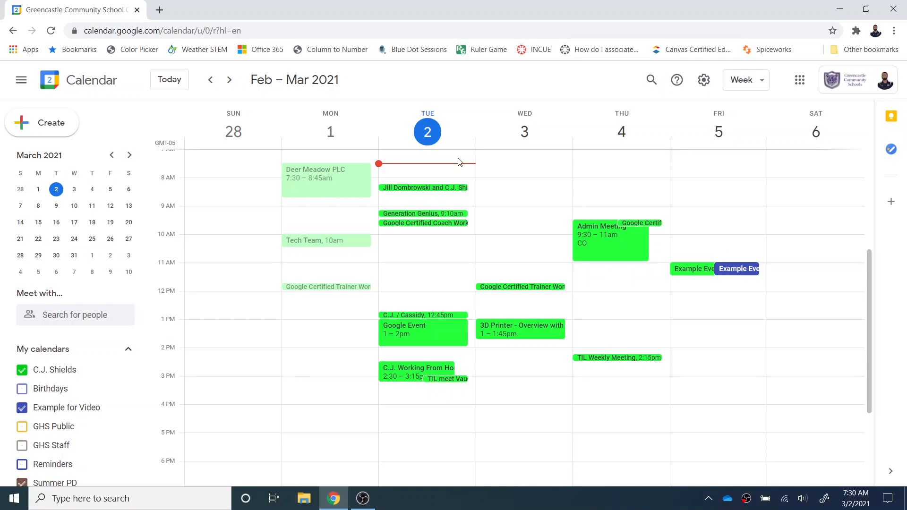
- Start creating a new calendar event
left_click(56, 124)
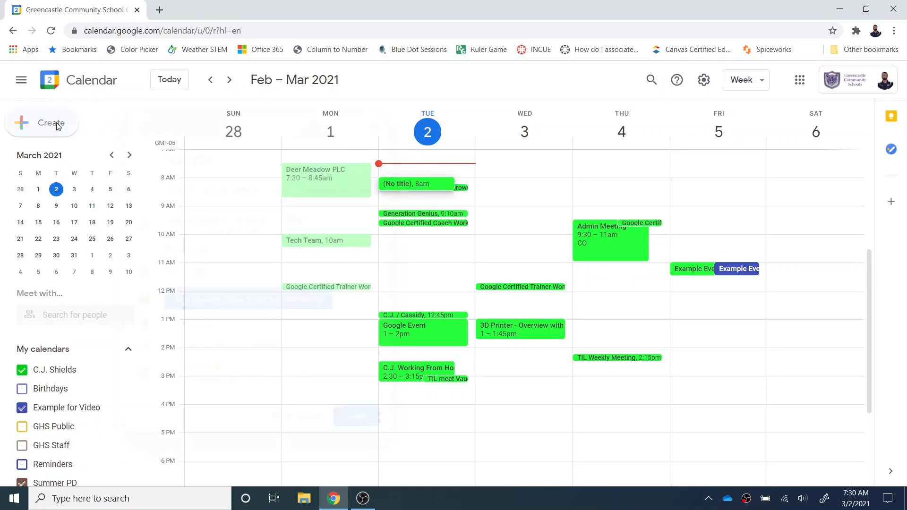